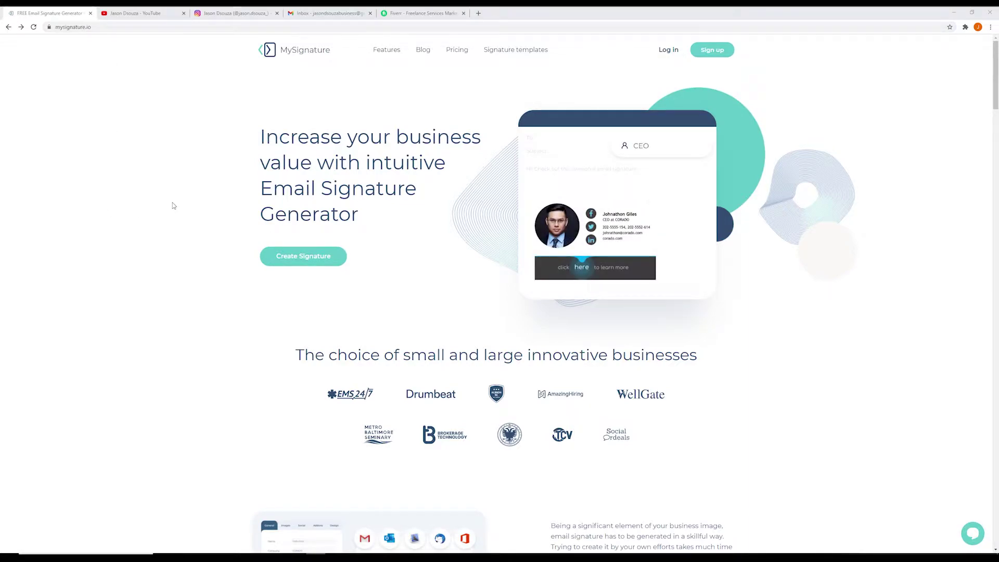
# Start a new email signature and choose the Travel Blogger template with Instagram and Facebook buttons from the ready-made templates.
pyautogui.click(292, 262)
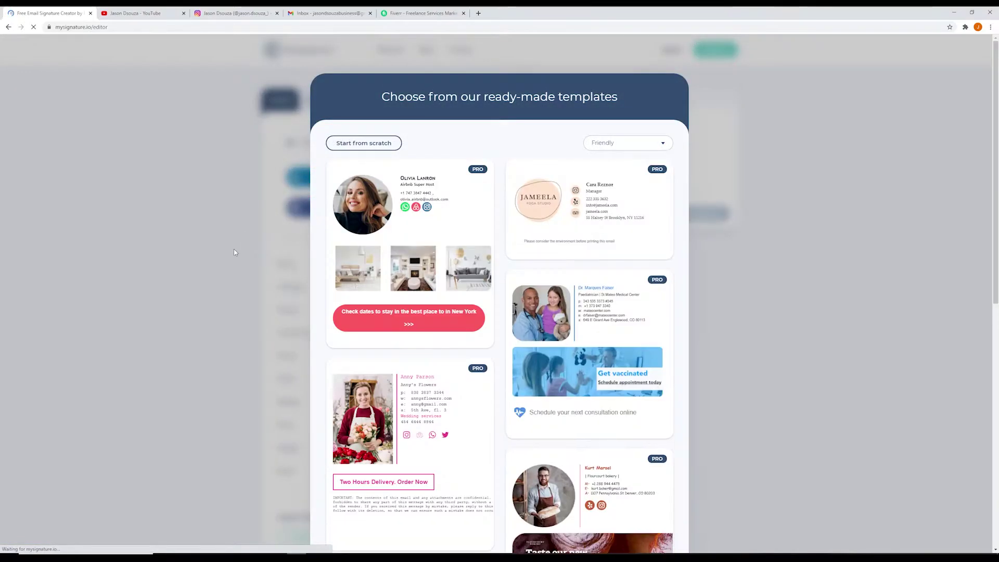
pyautogui.scroll(-4, 469, 325)
pyautogui.scroll(-4, 480, 325)
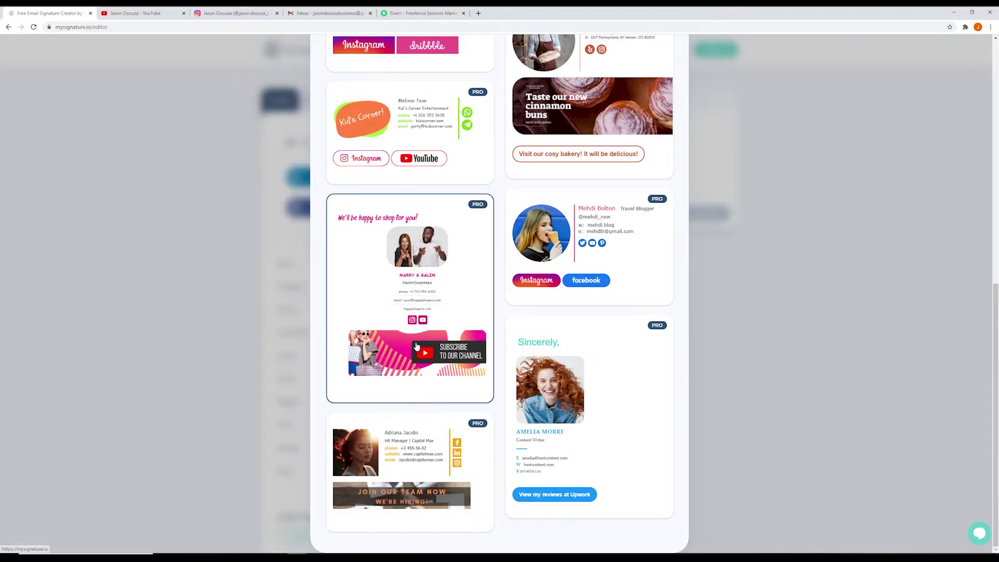
pyautogui.scroll(4, 501, 283)
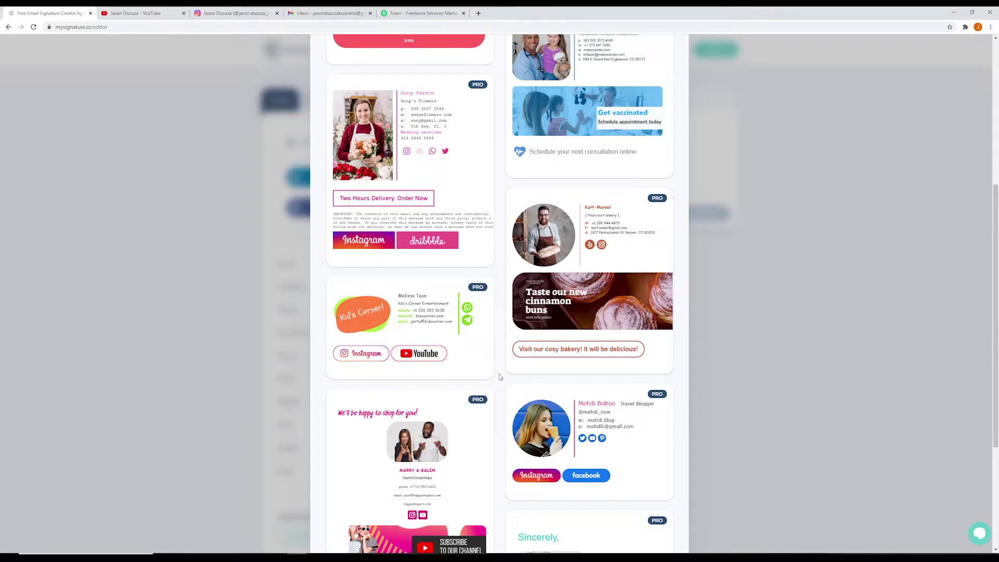
pyautogui.scroll(-3, 501, 376)
pyautogui.scroll(7, 500, 375)
pyautogui.scroll(-5, 501, 374)
pyautogui.scroll(-2, 501, 374)
pyautogui.scroll(1, 501, 375)
pyautogui.click(592, 307)
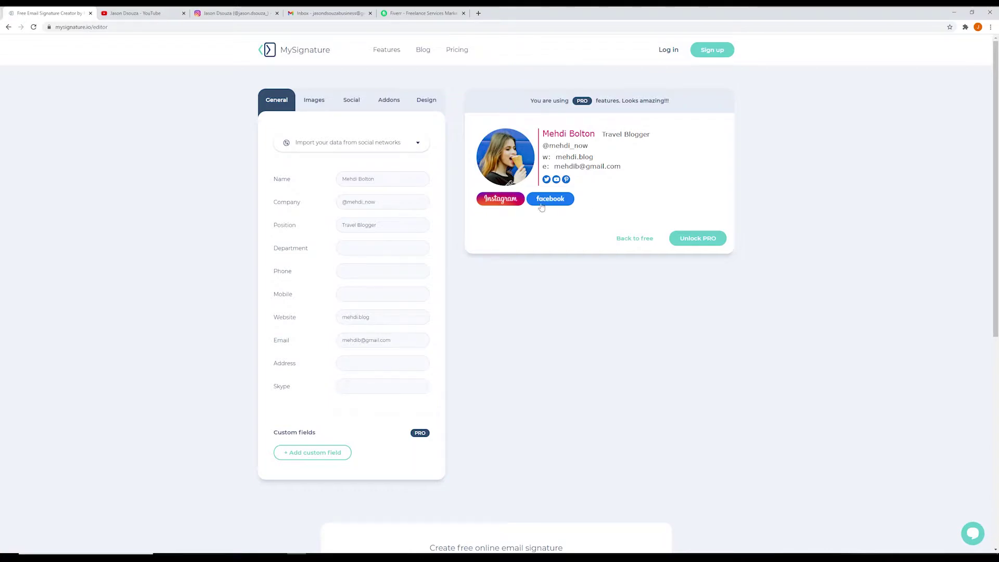
# View the PRO pricing plans and return to the template selection.
pyautogui.click(701, 242)
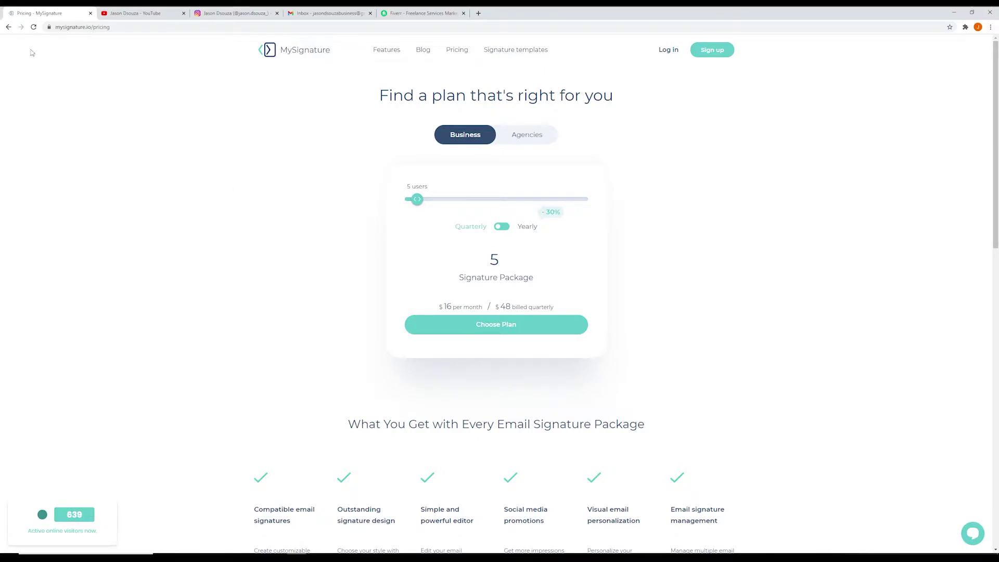
pyautogui.click(9, 28)
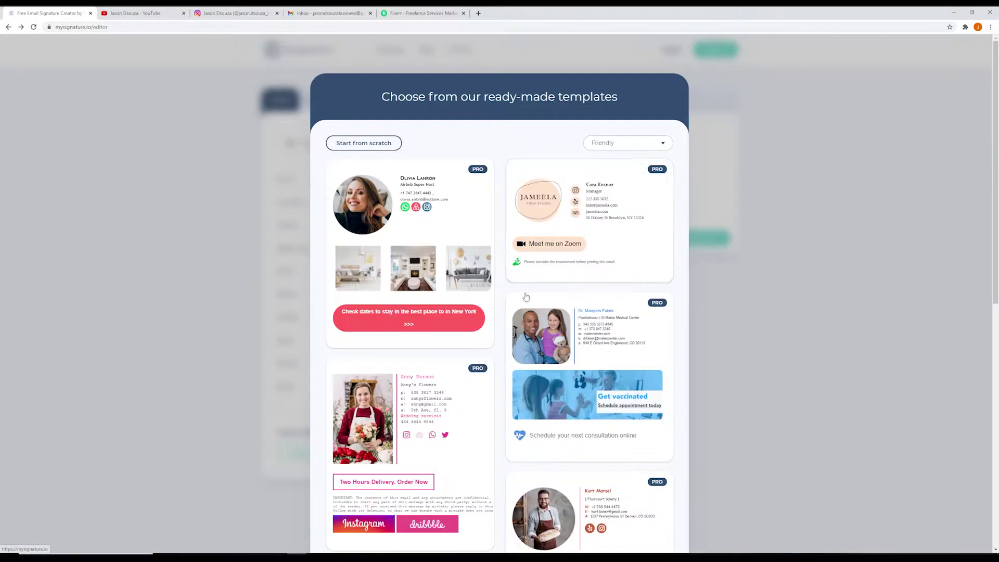
# Select the Travel Blogger template again and switch the signature back to the free version without PRO features.
pyautogui.scroll(-1, 501, 373)
pyautogui.scroll(-8, 501, 372)
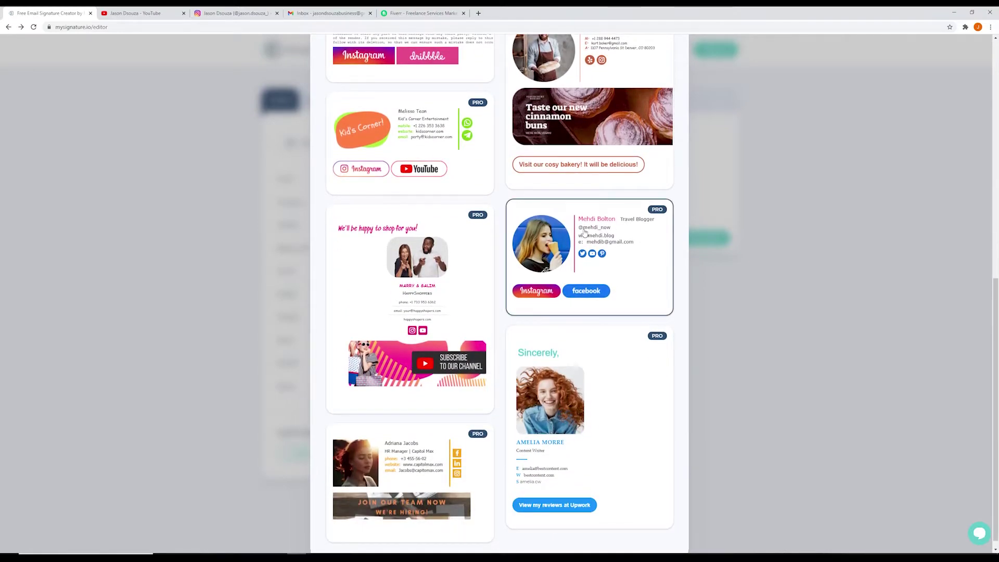
pyautogui.click(580, 236)
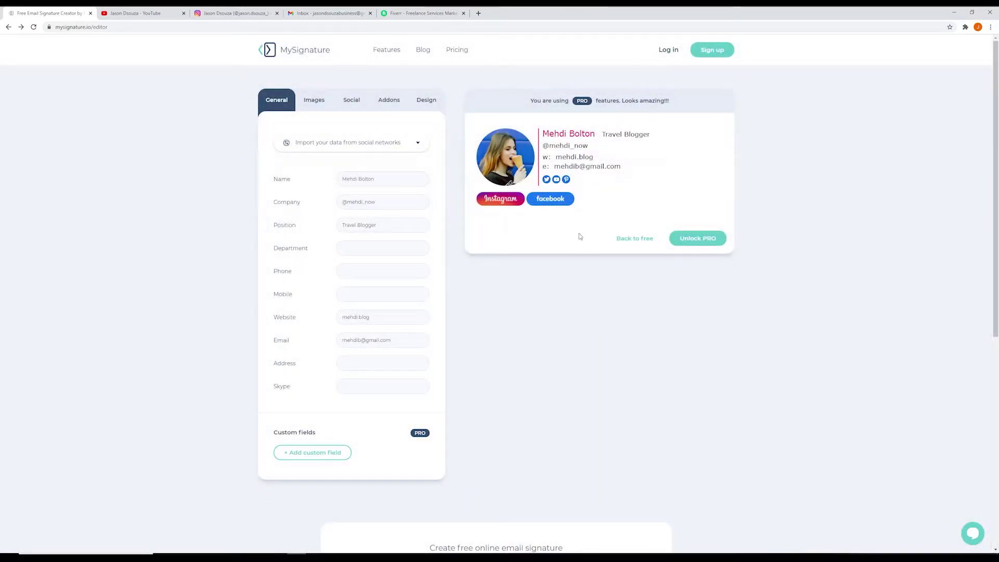
pyautogui.click(634, 240)
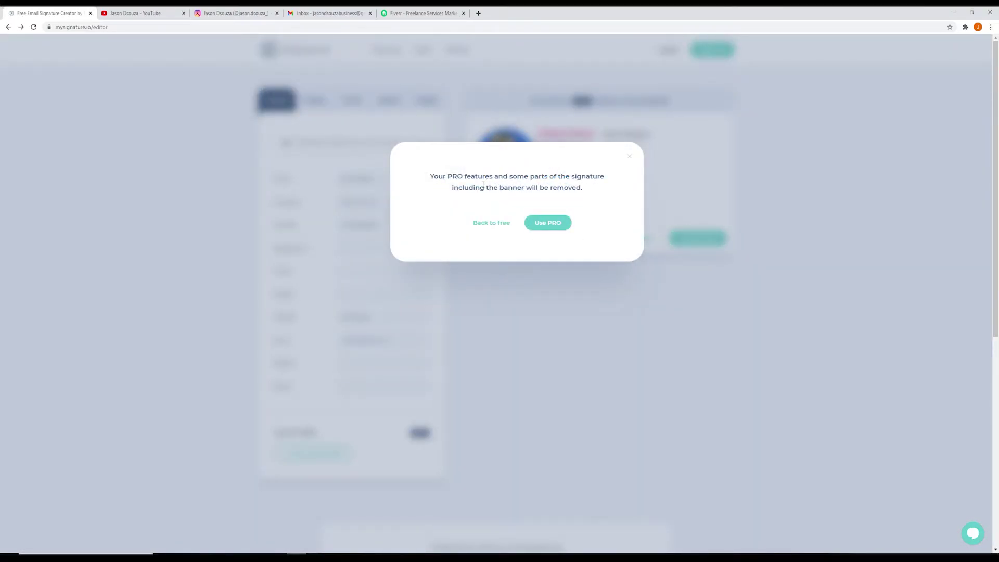
pyautogui.click(482, 225)
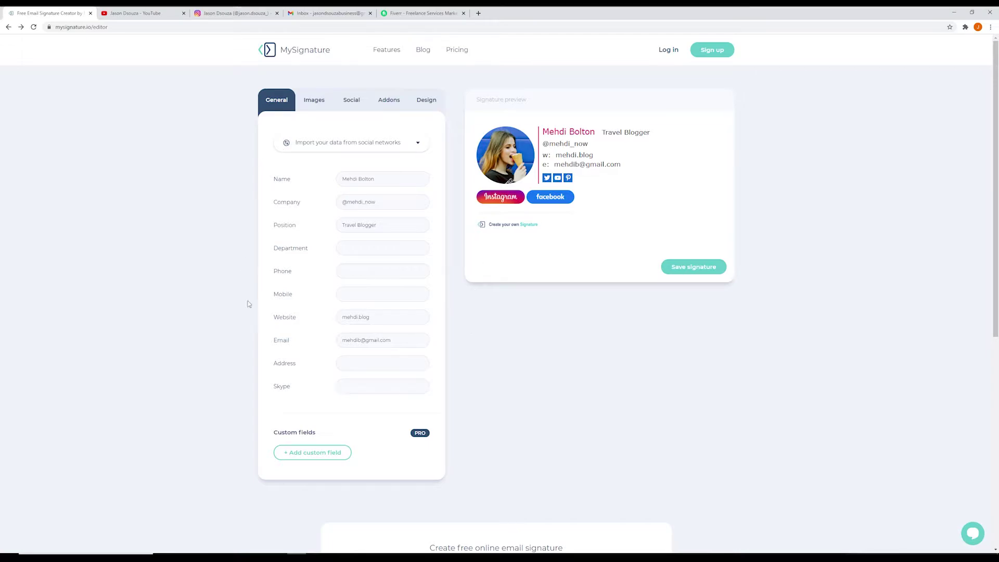
# Fill in the full name, company American Real Estate, position Realtor, phone, mobile, website, email and address in the general details.
pyautogui.tripleClick(379, 179)
pyautogui.click(429, 217)
pyautogui.doubleClick(373, 178)
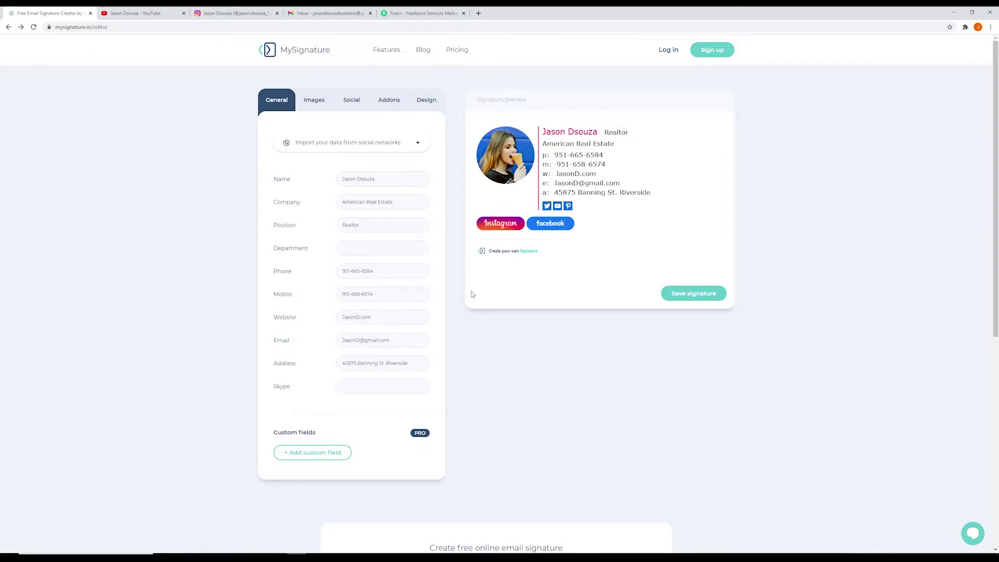
# Remove the template's portrait and load the image file Photo from the Desktop in its place.
pyautogui.click(312, 100)
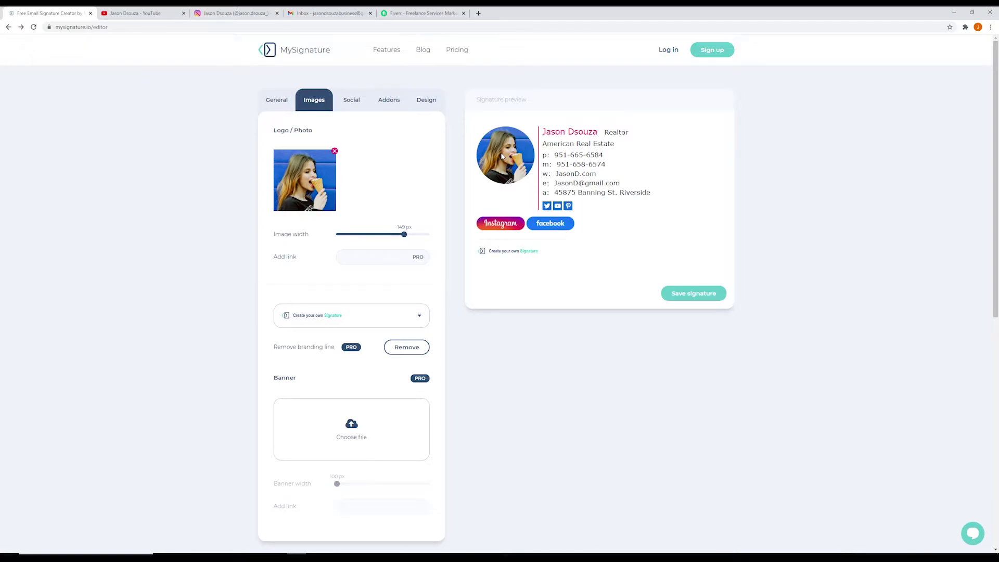
pyautogui.click(335, 152)
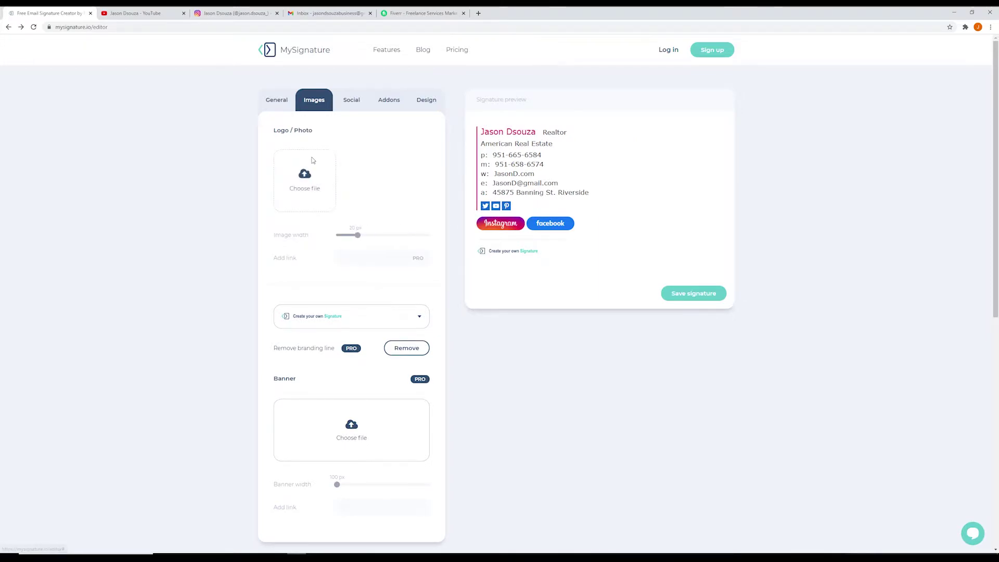
pyautogui.click(306, 166)
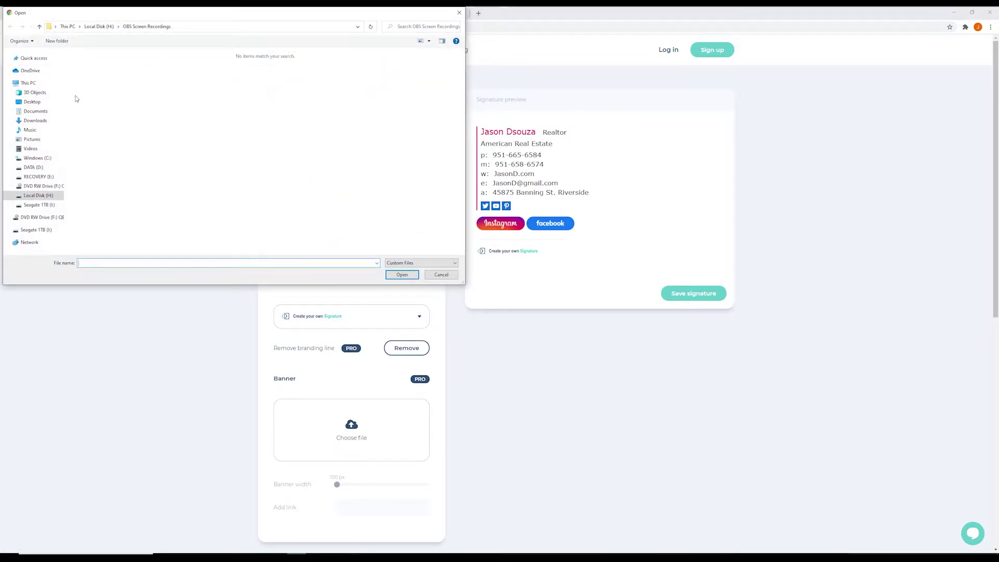
pyautogui.click(33, 102)
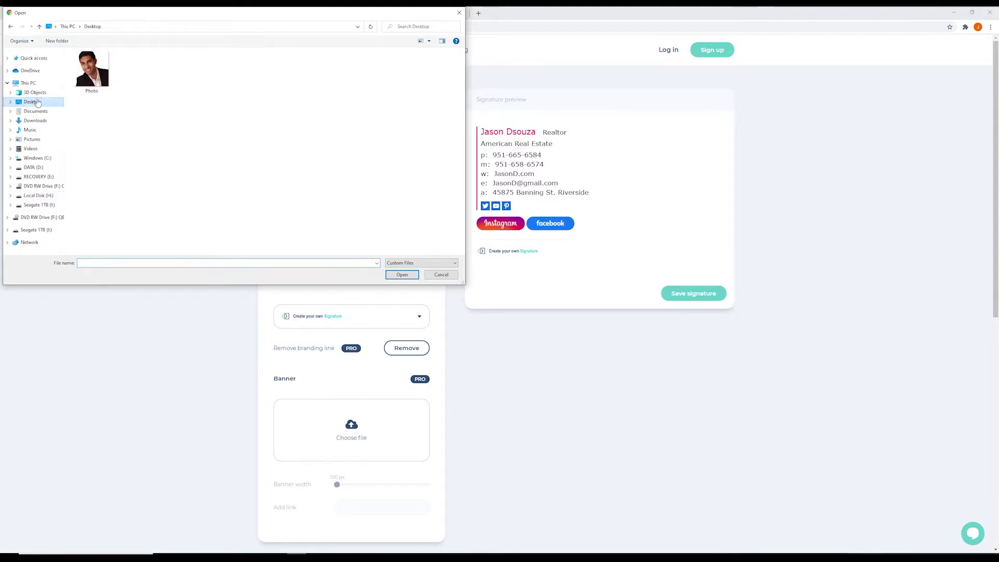
pyautogui.click(87, 71)
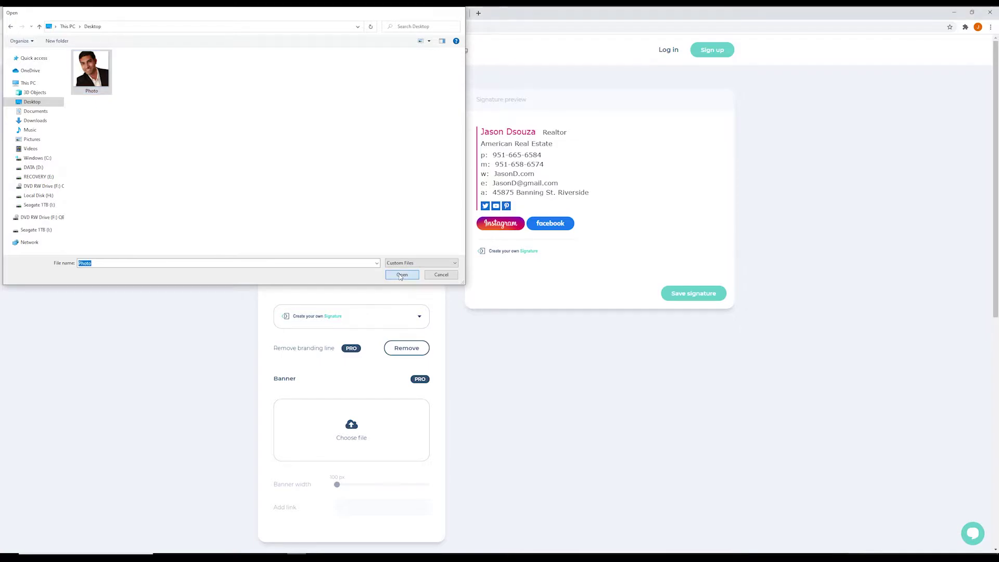
pyautogui.click(401, 275)
# Apply the photo crop with a corner radius of 1 and set the image width to 180 px.
pyautogui.moveTo(543, 316); pyautogui.dragTo(622, 365)
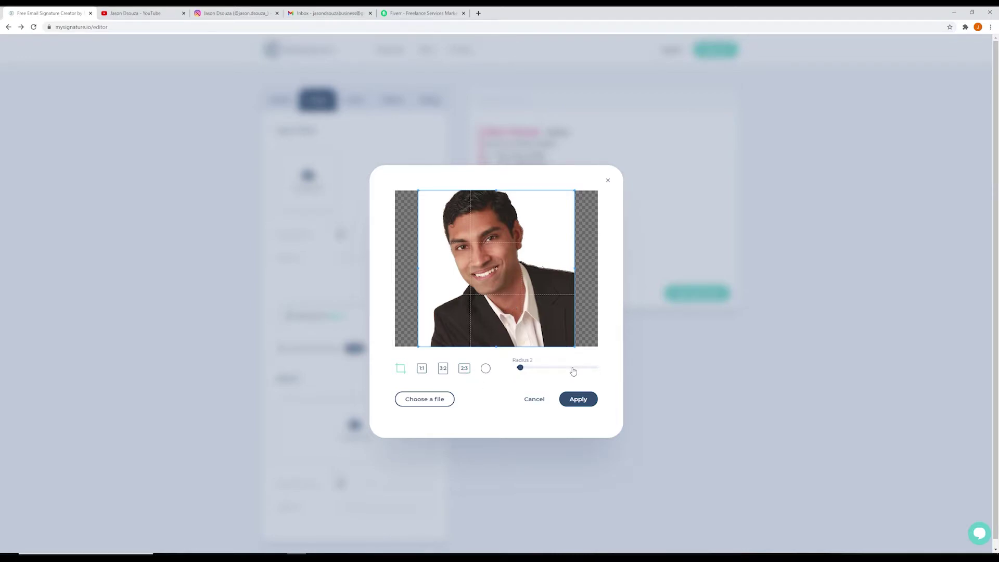
pyautogui.moveTo(573, 371); pyautogui.dragTo(598, 371)
pyautogui.click(518, 370)
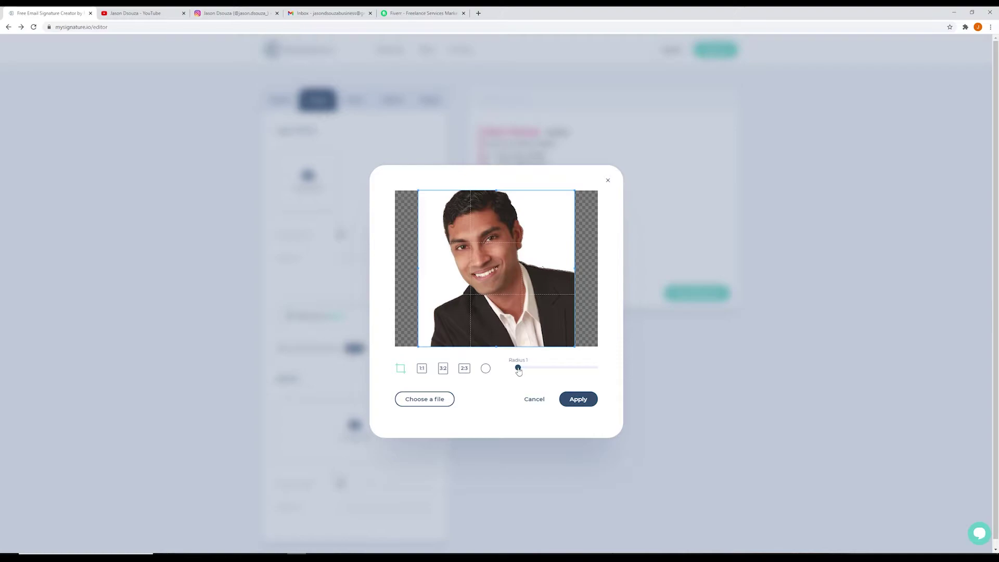
pyautogui.click(578, 400)
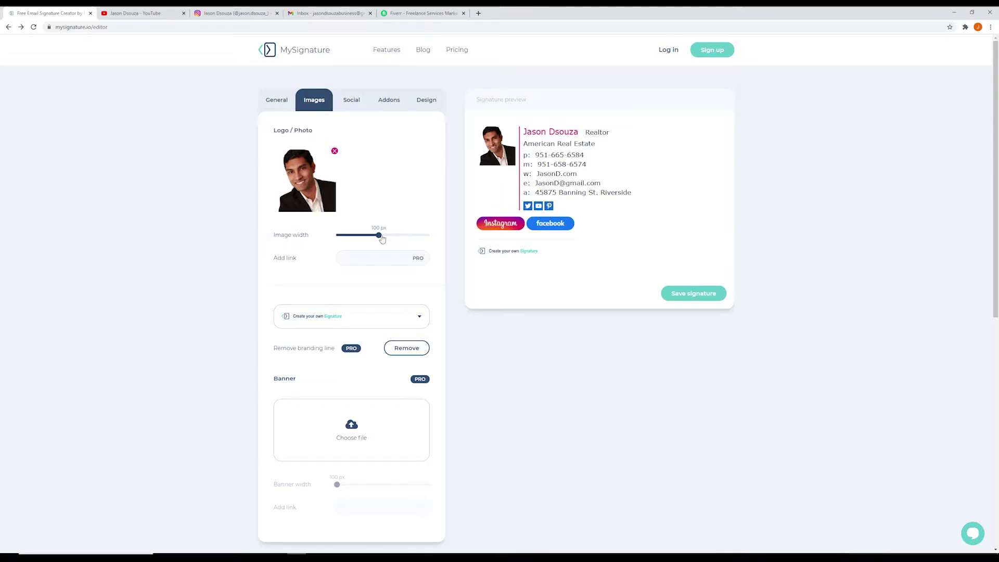
pyautogui.moveTo(380, 236)
pyautogui.mouseDown()
pyautogui.moveTo(432, 238)
pyautogui.moveTo(420, 240)
pyautogui.mouseUp()
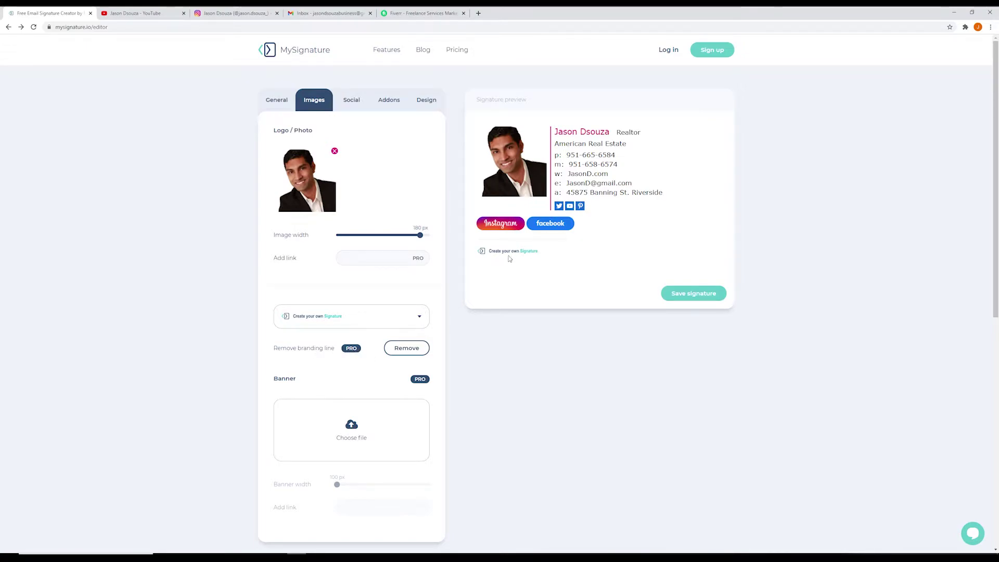
pyautogui.scroll(-2, 488, 417)
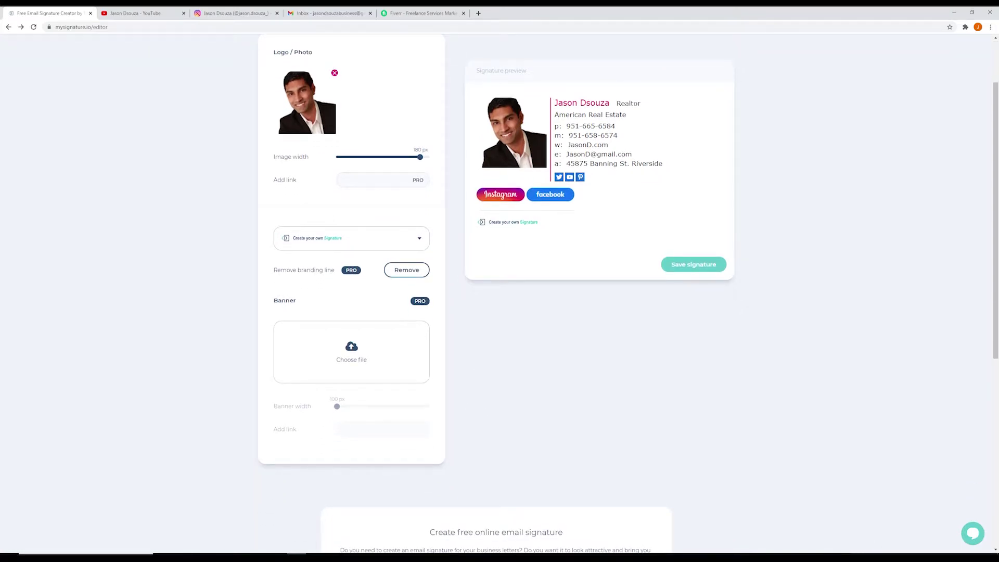
pyautogui.scroll(2, 497, 447)
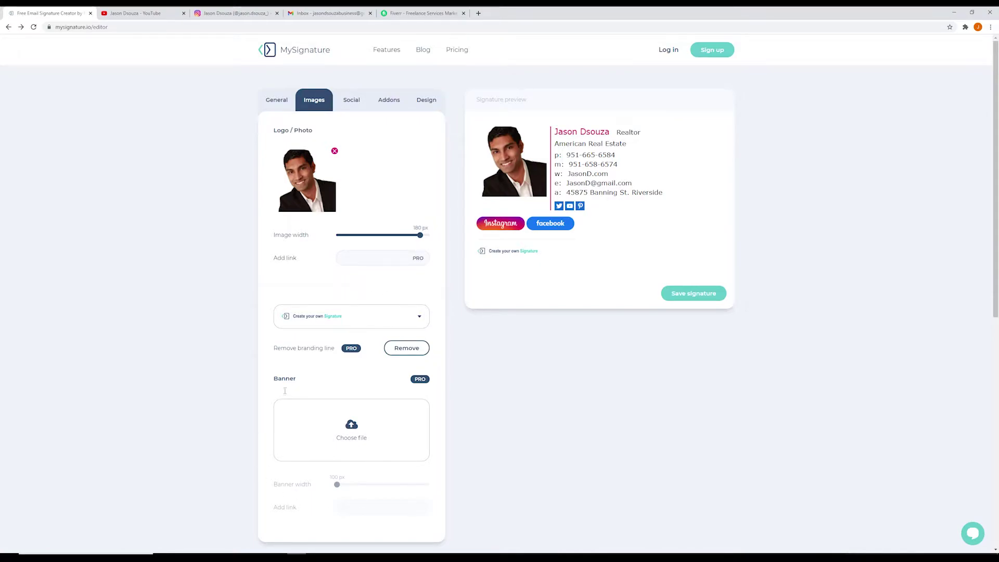
# Remove the LinkedIn entry from the signature's social links.
pyautogui.click(352, 103)
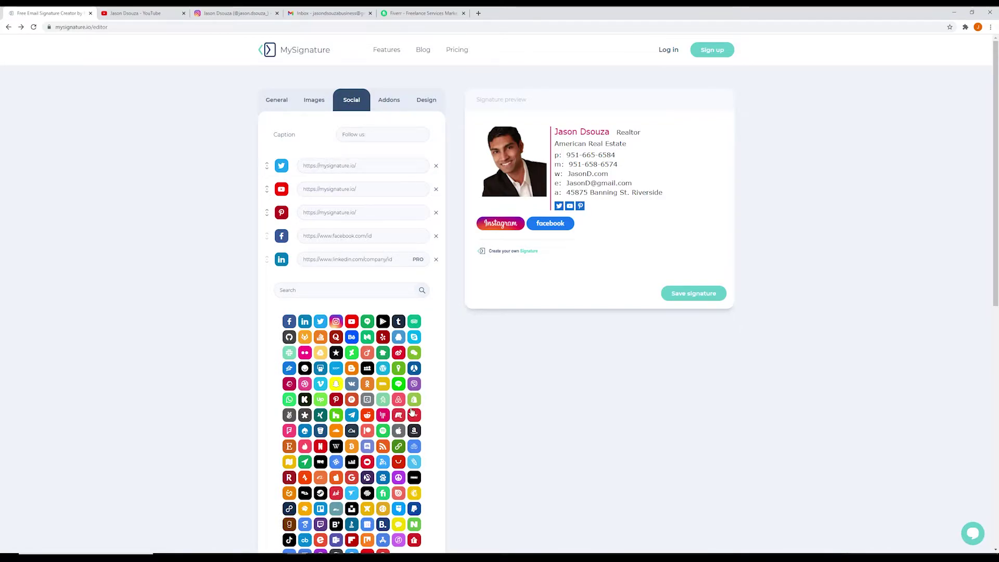
pyautogui.scroll(-2, 353, 350)
pyautogui.scroll(1, 353, 350)
pyautogui.scroll(1, 357, 360)
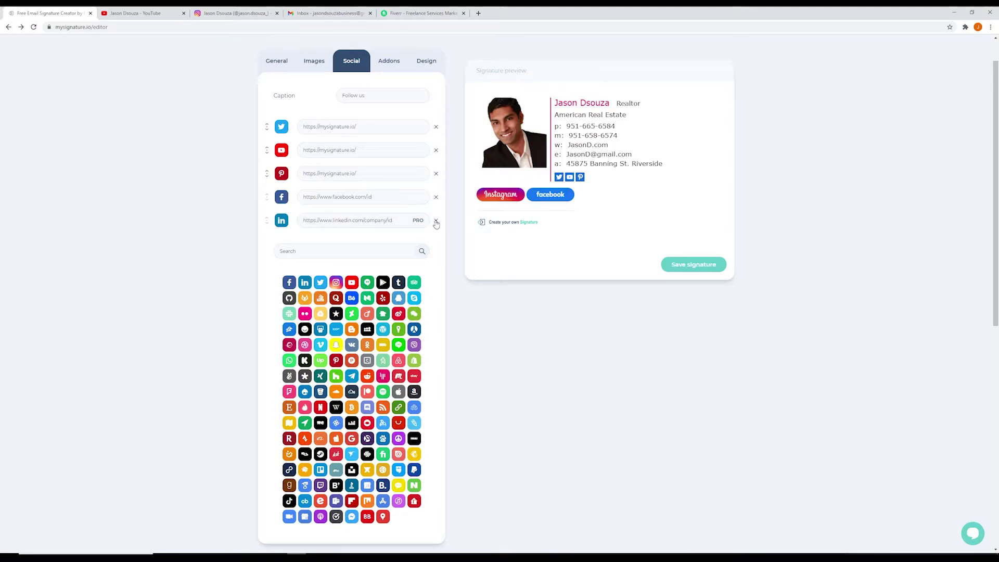
pyautogui.click(437, 222)
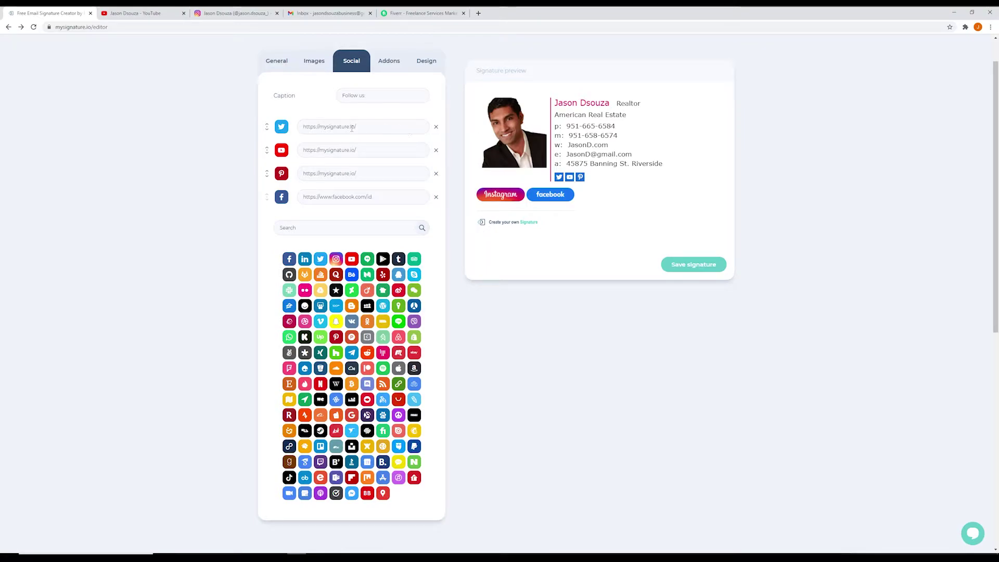
# Try the text "wwww" as the Facebook link to test its icon, and clear the field again.
pyautogui.click(311, 127)
pyautogui.hotkey('ctrl', 'a')
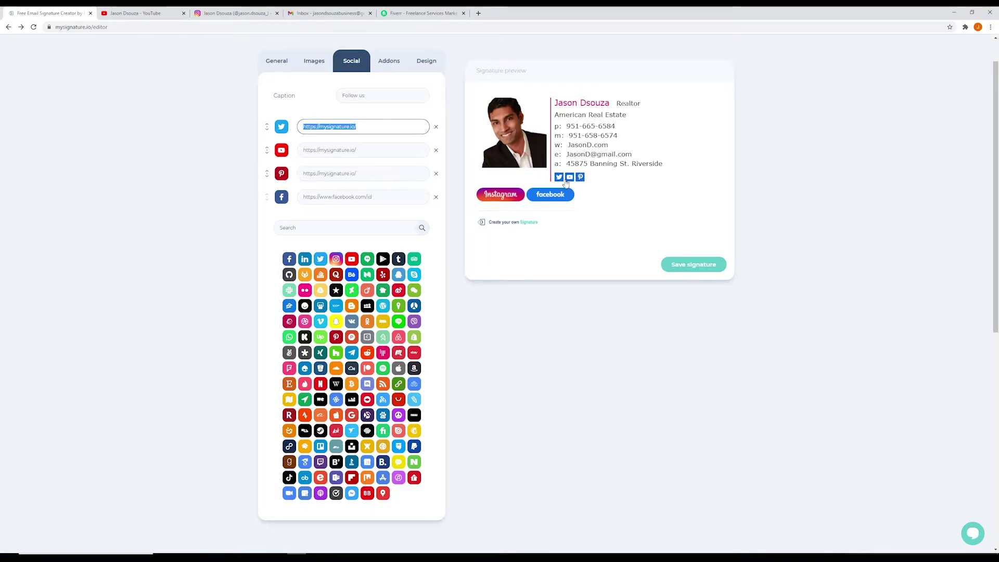
pyautogui.click(344, 195)
pyautogui.write('wwww')
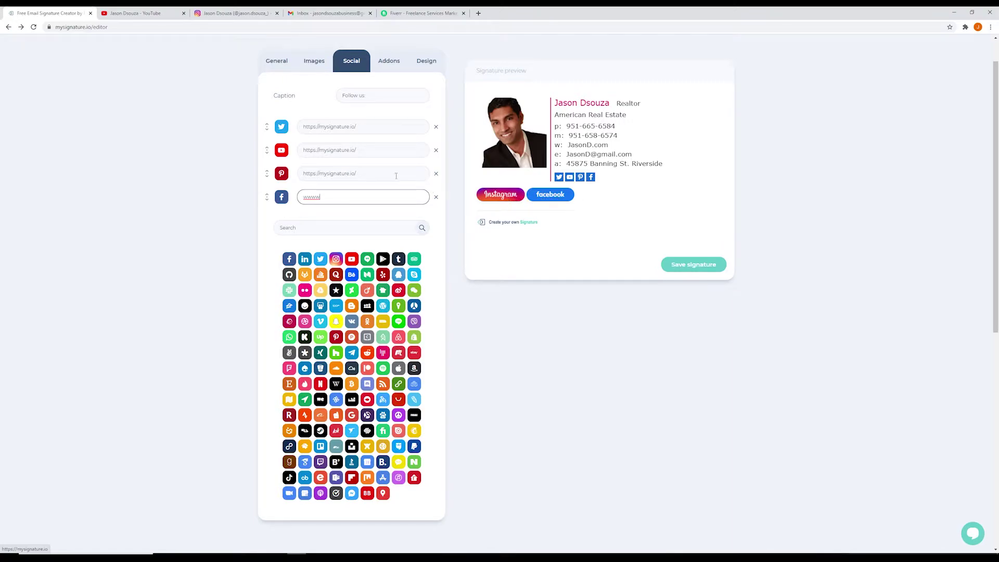
pyautogui.doubleClick(342, 196)
pyautogui.press('BackSpace')
# Clear the Pinterest, YouTube and Twitter links so their small icons are removed from the signature.
pyautogui.click(365, 173)
pyautogui.tripleClick(379, 174)
pyautogui.press('BackSpace')
pyautogui.click(359, 150)
pyautogui.tripleClick(359, 151)
pyautogui.press('BackSpace')
pyautogui.click(366, 127)
pyautogui.tripleClick(366, 127)
pyautogui.press('BackSpace')
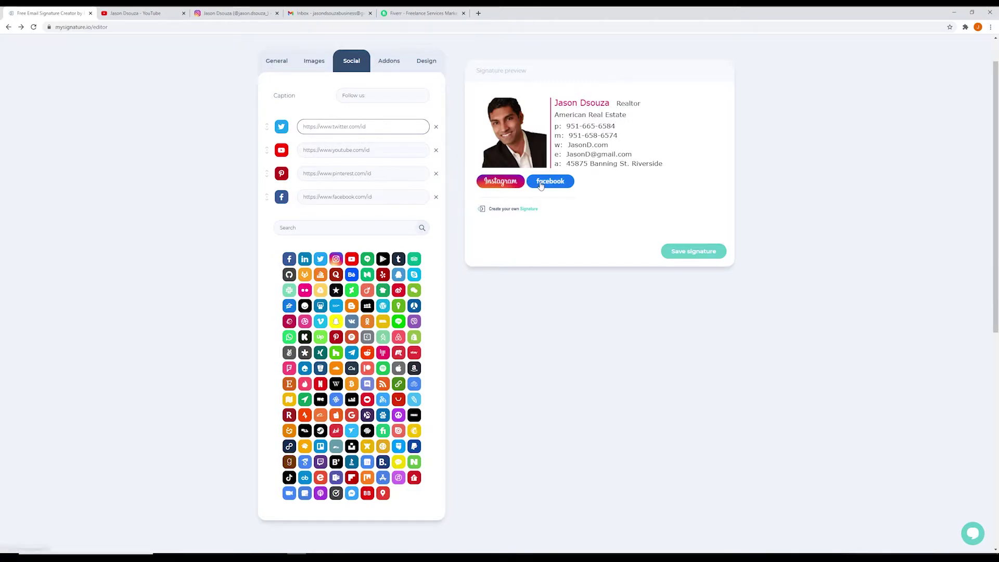
# Open the added Social addon and examine its button links, appearance settings and the other available addons.
pyautogui.click(391, 63)
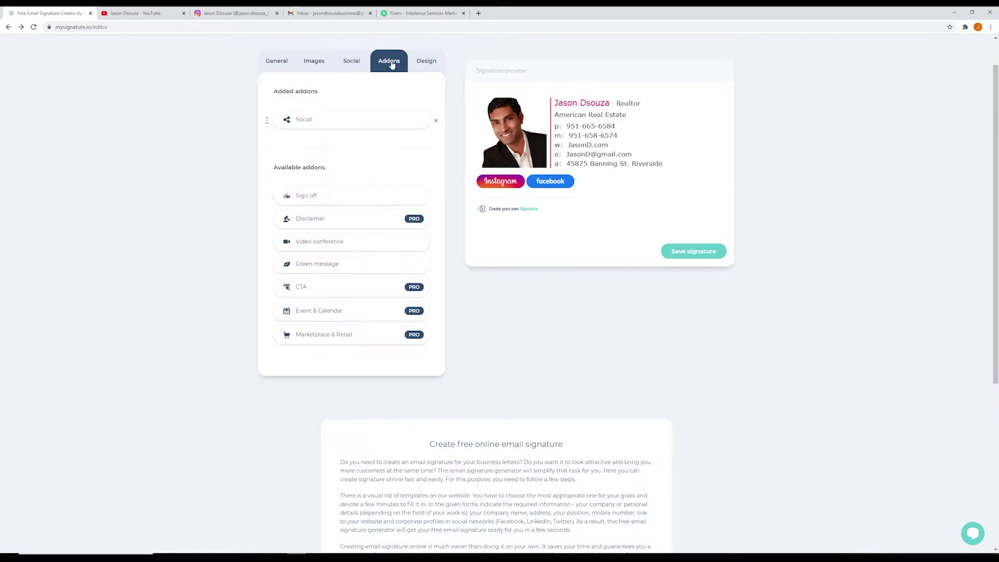
pyautogui.click(309, 124)
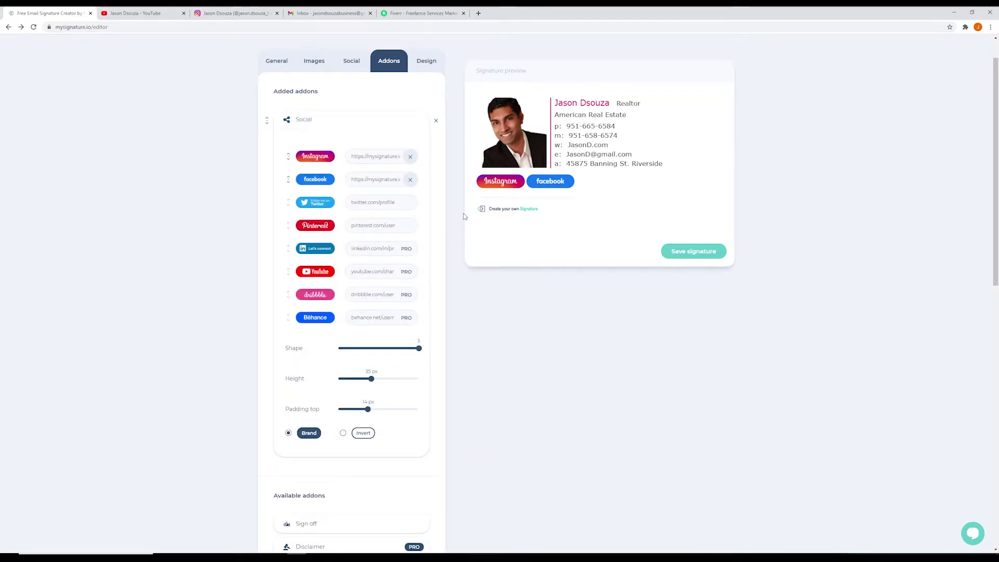
pyautogui.scroll(-1, 463, 276)
pyautogui.scroll(1, 463, 280)
pyautogui.scroll(1, 463, 280)
pyautogui.scroll(-1, 462, 286)
pyautogui.click(307, 250)
pyautogui.scroll(-2, 432, 263)
pyautogui.scroll(2, 427, 281)
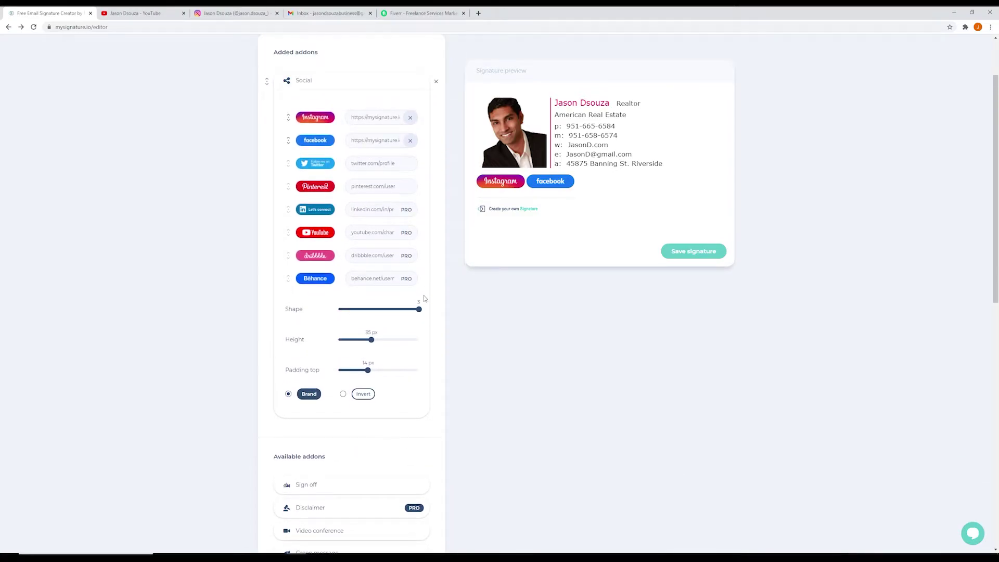
# Keep the social buttons' shape at 3, set their height to 37 px and increase their top padding.
pyautogui.moveTo(419, 311)
pyautogui.mouseDown()
pyautogui.moveTo(345, 318)
pyautogui.moveTo(432, 317)
pyautogui.mouseUp()
pyautogui.scroll(-1, 426, 359)
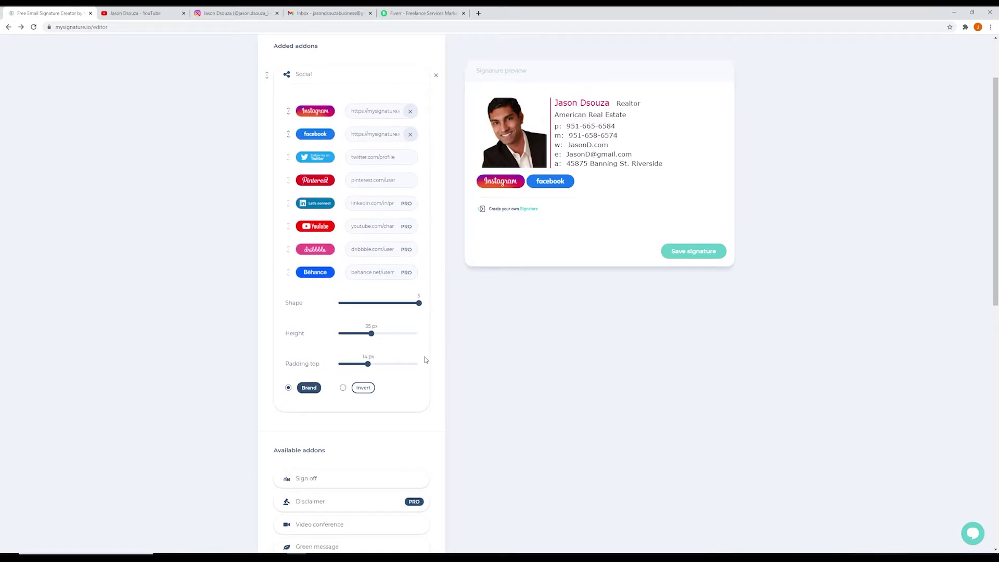
pyautogui.moveTo(372, 302); pyautogui.dragTo(374, 338)
pyautogui.scroll(-2, 428, 330)
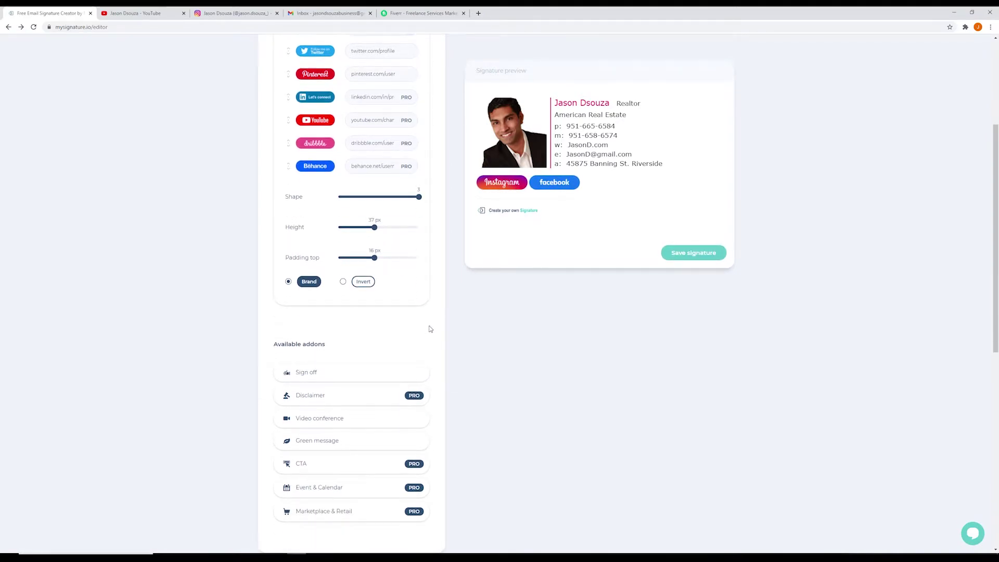
# Try the Invert style on the social buttons and switch them back to Brand.
pyautogui.scroll(1, 428, 328)
pyautogui.click(343, 316)
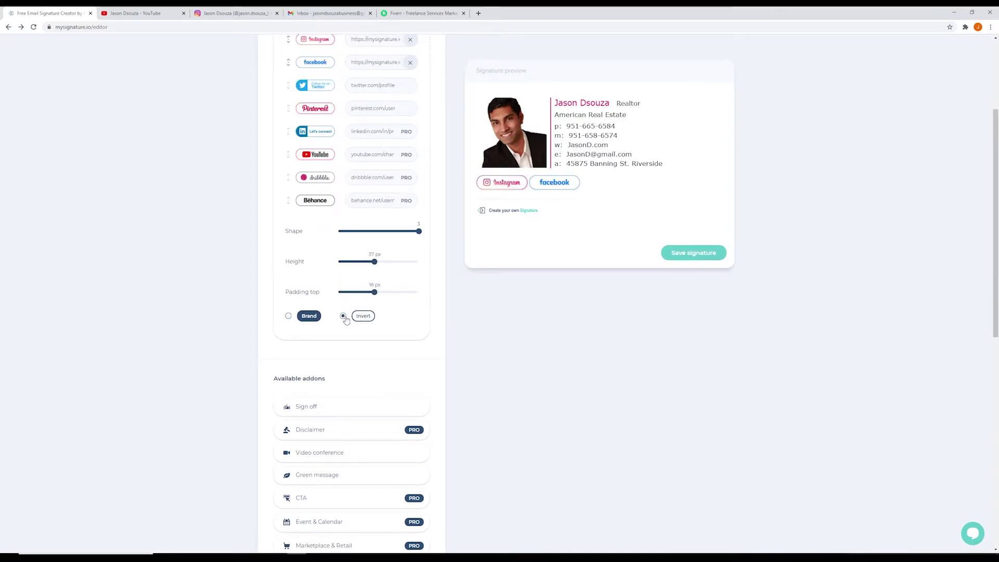
pyautogui.click(288, 316)
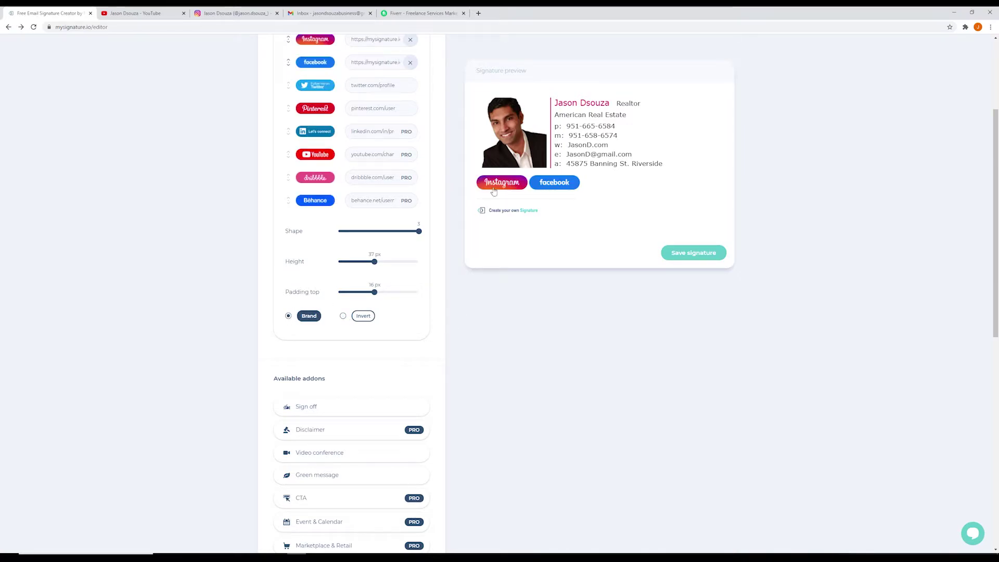
# Add the Sign off addon to the signature and bring up its text settings.
pyautogui.scroll(-3, 450, 341)
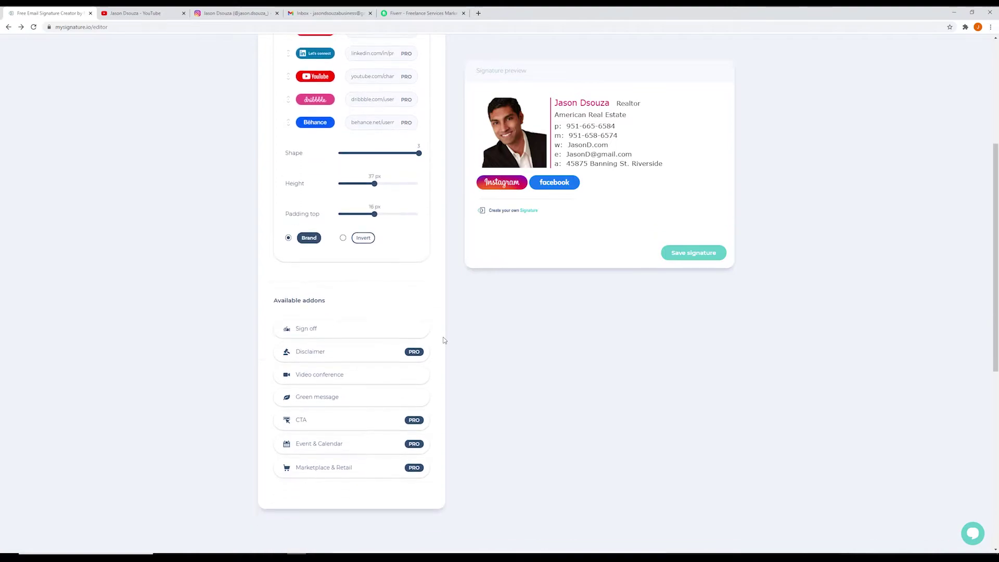
pyautogui.scroll(2, 445, 335)
pyautogui.click(314, 331)
pyautogui.scroll(-6, 316, 323)
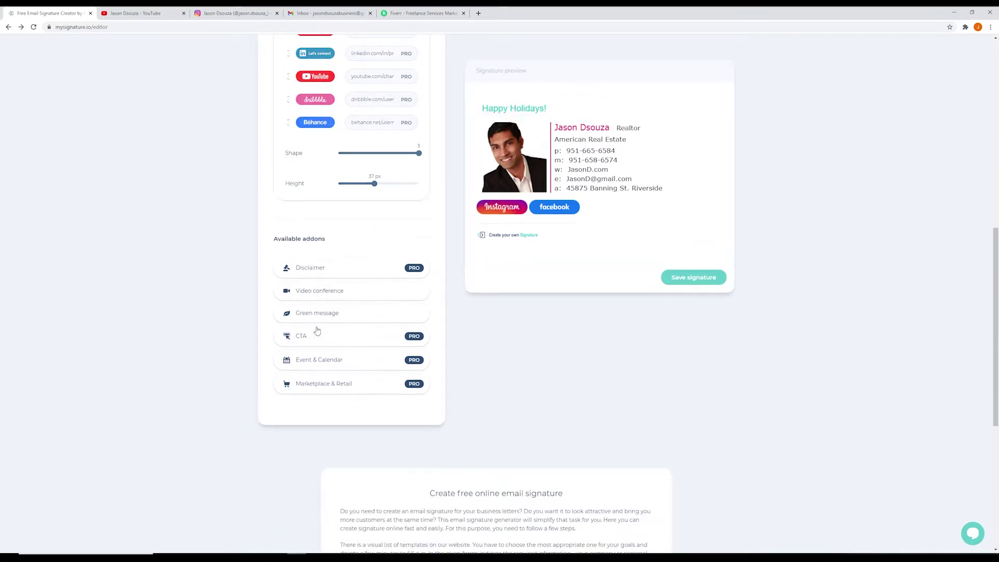
pyautogui.scroll(8, 450, 298)
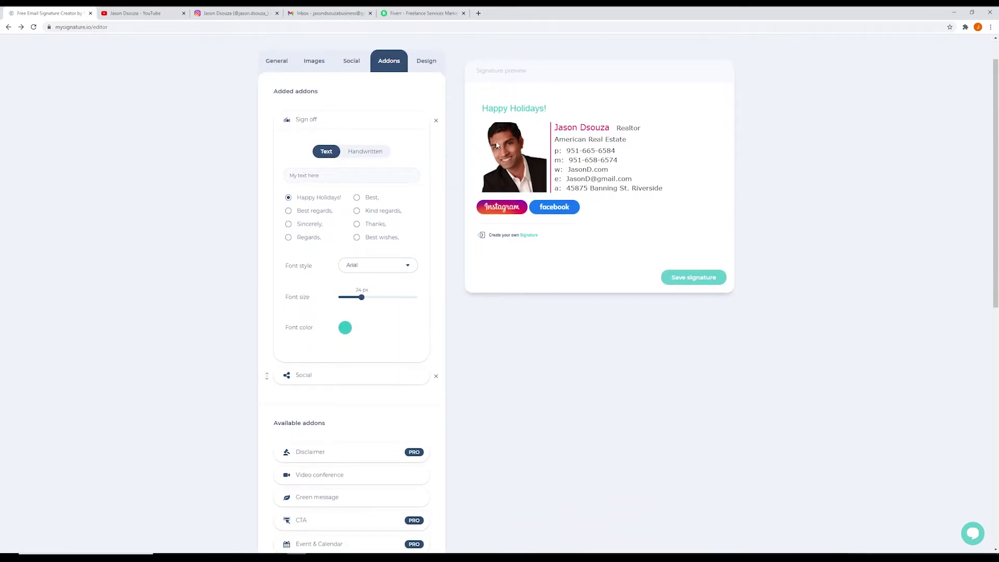
# Set the sign-off text to "Thanks," and its font color to black.
pyautogui.click(324, 175)
pyautogui.click(355, 224)
pyautogui.click(344, 327)
pyautogui.click(355, 413)
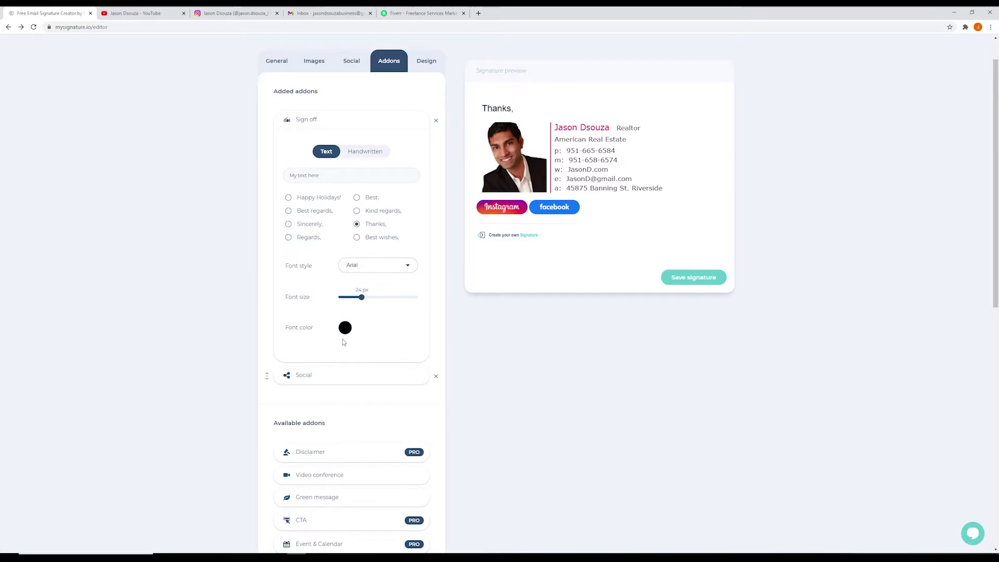
# Look through the remaining available addons below the Sign off and Social addons.
pyautogui.scroll(-3, 344, 342)
pyautogui.scroll(-2, 403, 328)
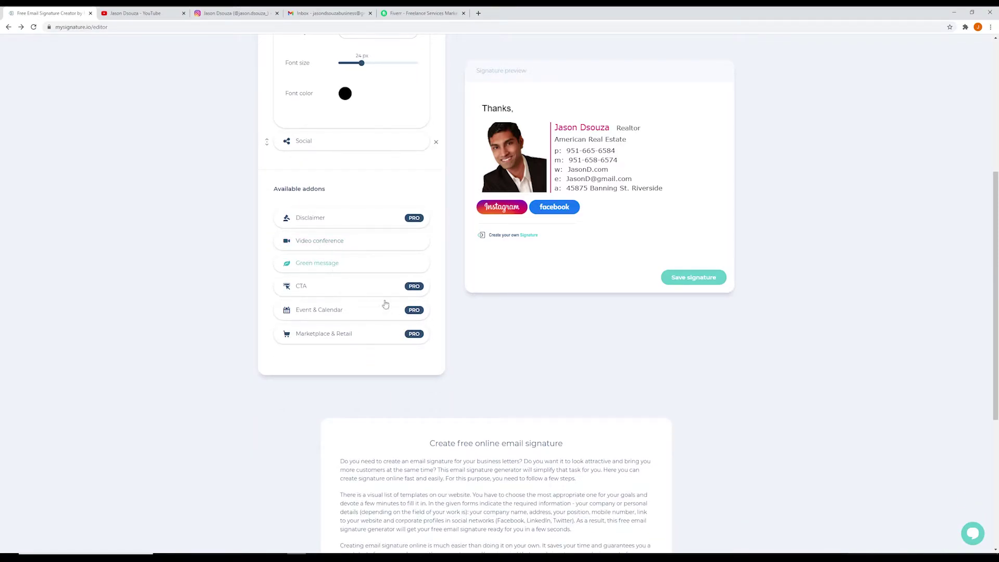
pyautogui.scroll(3, 385, 304)
pyautogui.scroll(1, 458, 447)
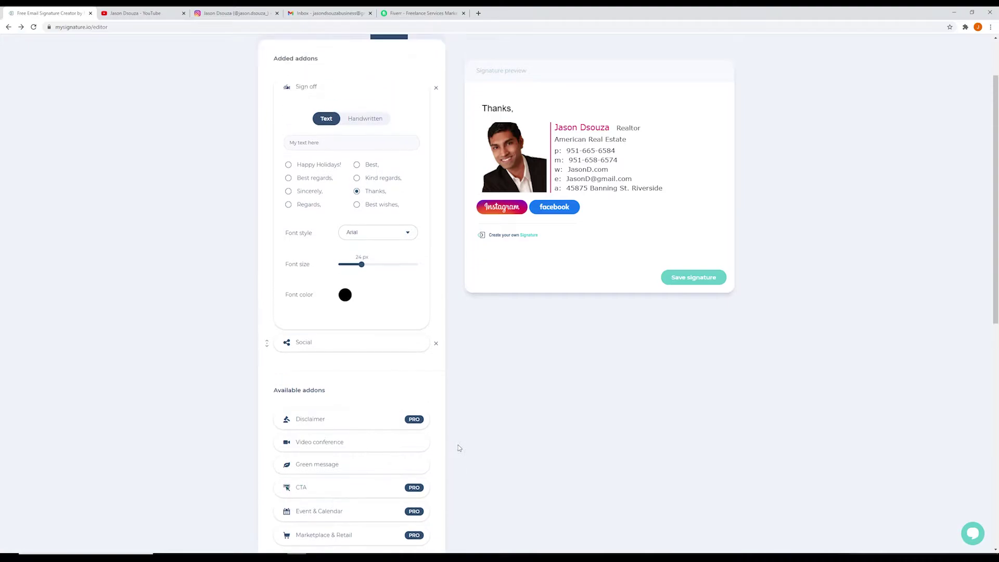
pyautogui.scroll(2, 458, 447)
pyautogui.scroll(-2, 457, 446)
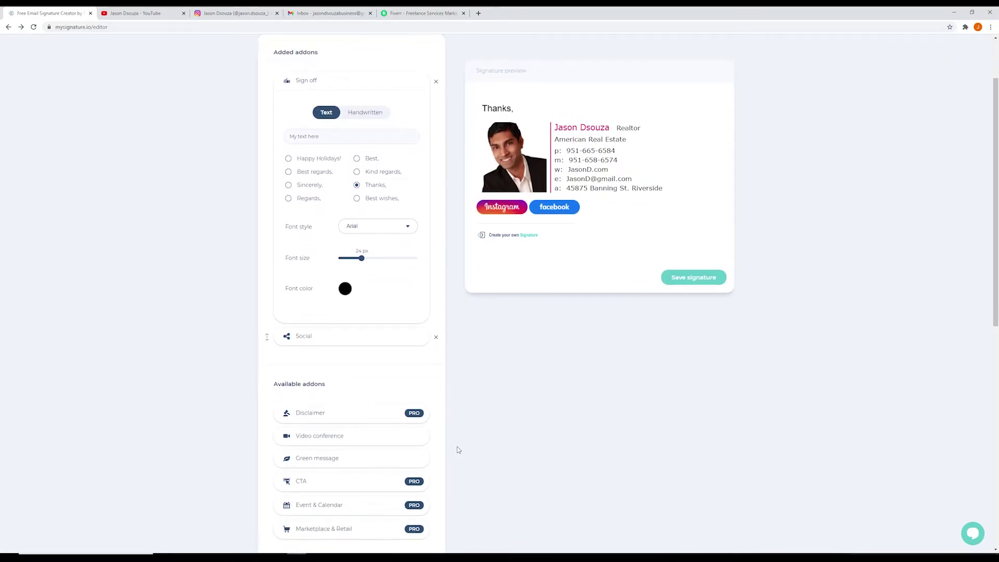
pyautogui.scroll(2, 457, 449)
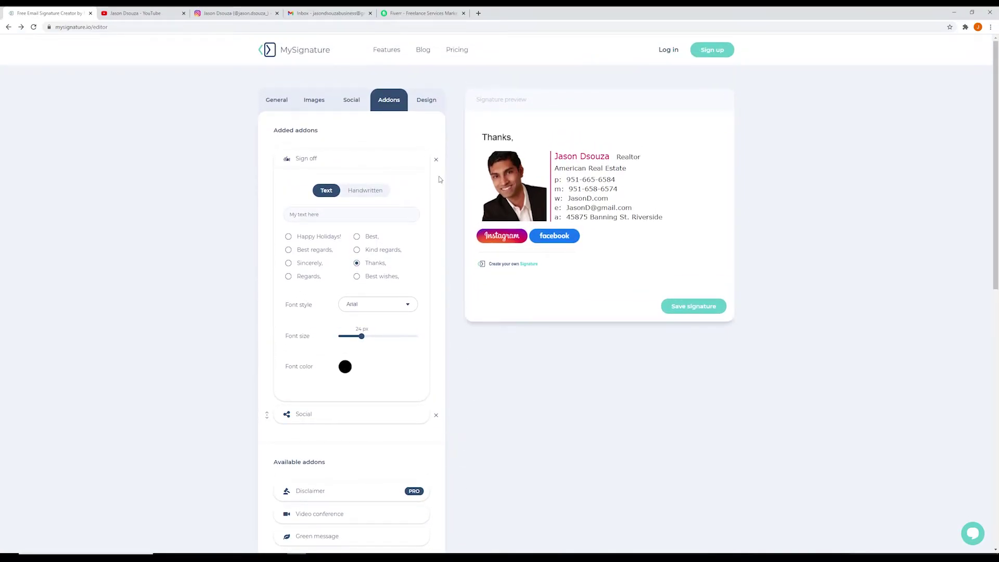
# Change the signature's font family to Arial and its font size to 102 % in the design settings.
pyautogui.click(427, 102)
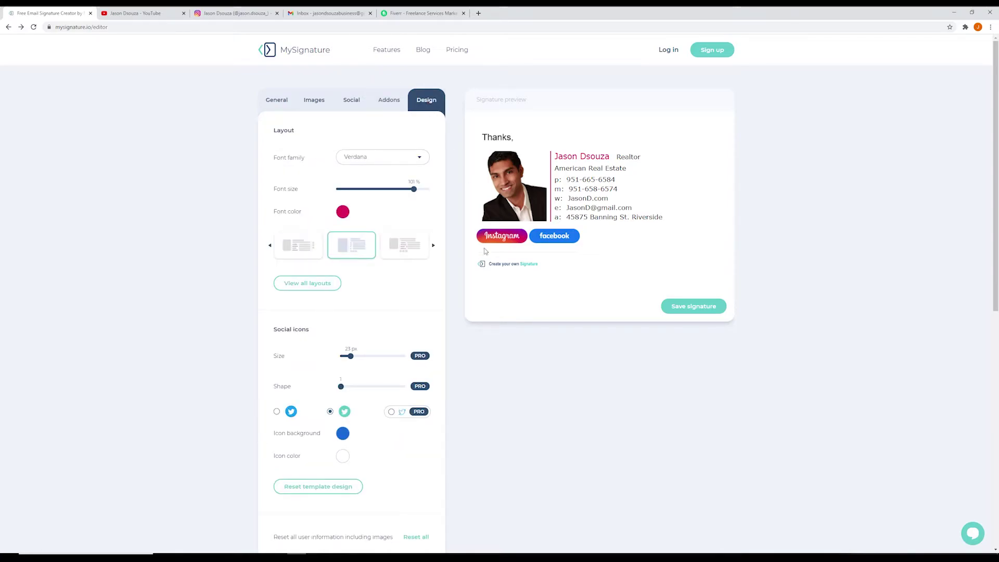
pyautogui.click(371, 158)
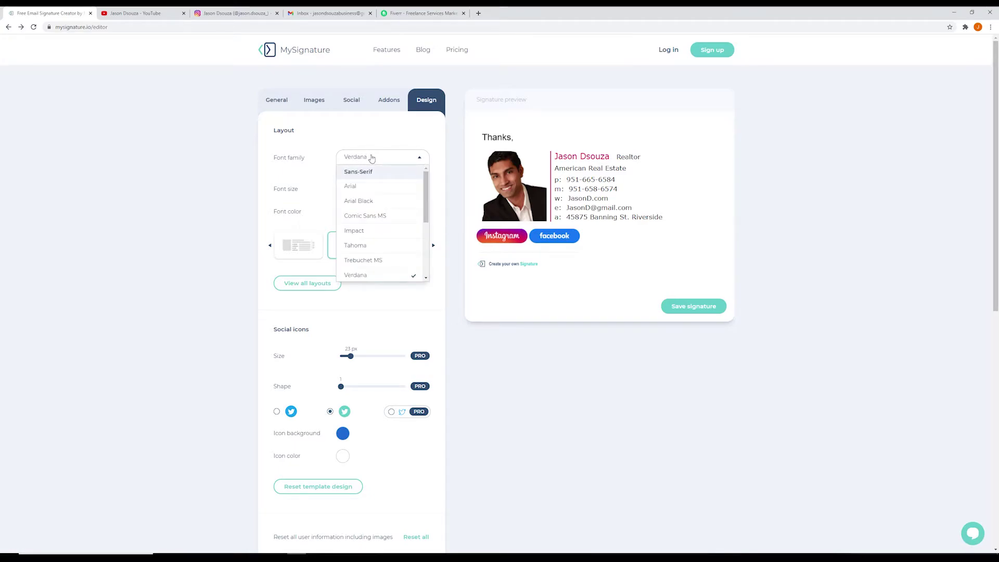
pyautogui.click(366, 187)
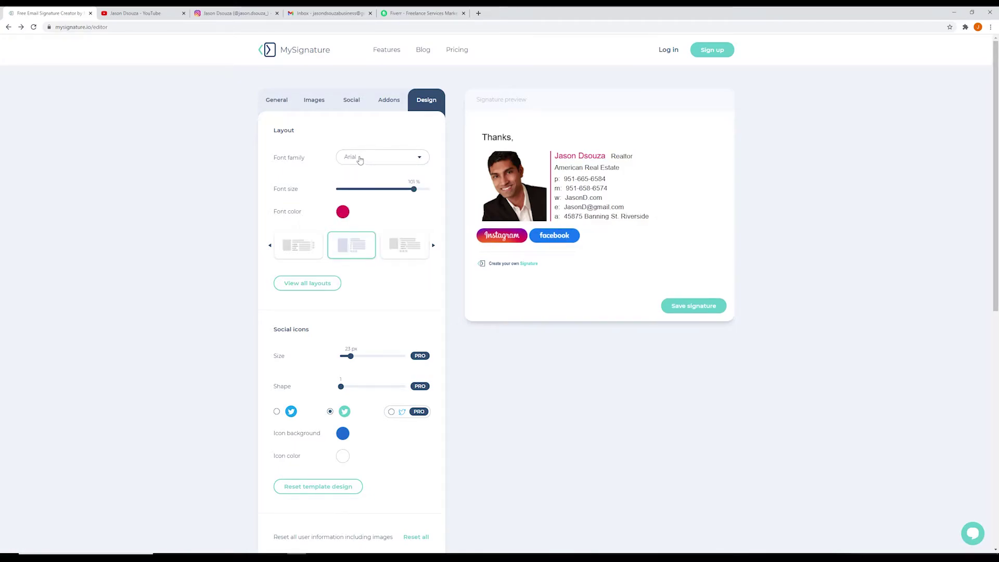
pyautogui.moveTo(414, 189)
pyautogui.mouseDown()
pyautogui.moveTo(357, 198)
pyautogui.moveTo(415, 202)
pyautogui.mouseUp()
pyautogui.moveTo(411, 204); pyautogui.dragTo(416, 205)
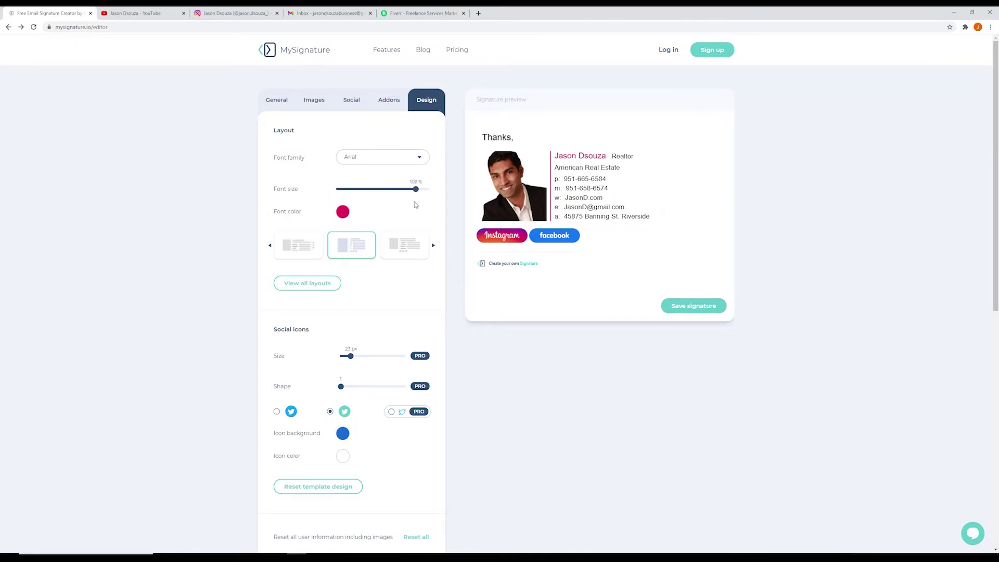
# Change the signature's font color to pure red, FF0000.
pyautogui.click(343, 214)
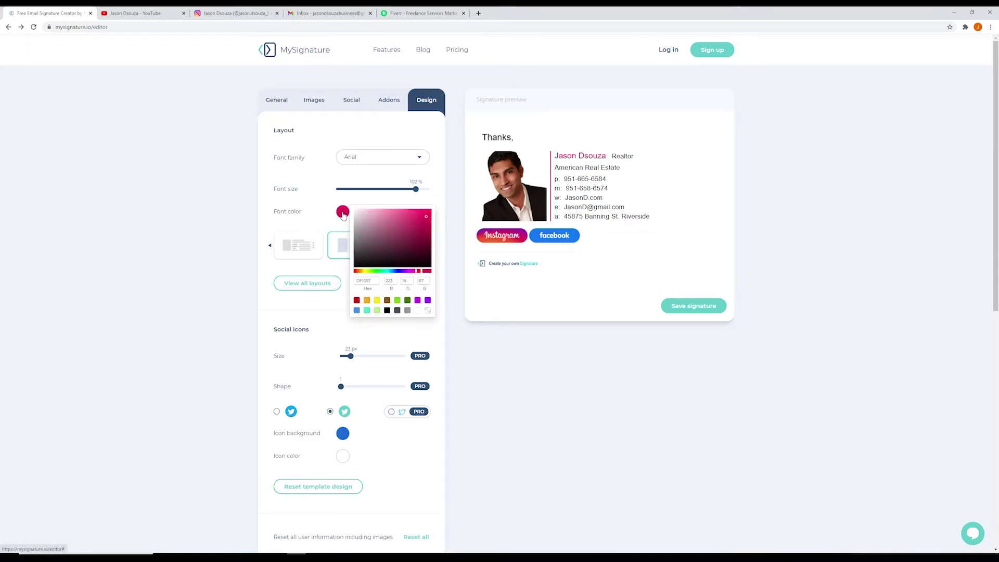
pyautogui.moveTo(399, 236)
pyautogui.mouseDown()
pyautogui.moveTo(357, 239)
pyautogui.moveTo(355, 266)
pyautogui.mouseUp()
pyautogui.click(428, 217)
pyautogui.moveTo(421, 228)
pyautogui.mouseDown()
pyautogui.moveTo(446, 316)
pyautogui.moveTo(355, 194)
pyautogui.moveTo(459, 161)
pyautogui.mouseUp()
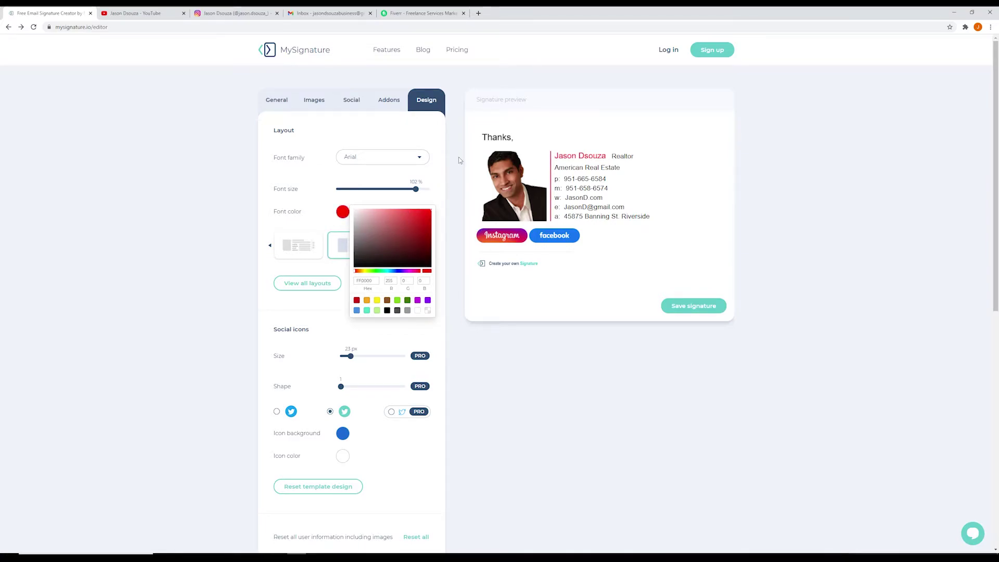
pyautogui.click(459, 145)
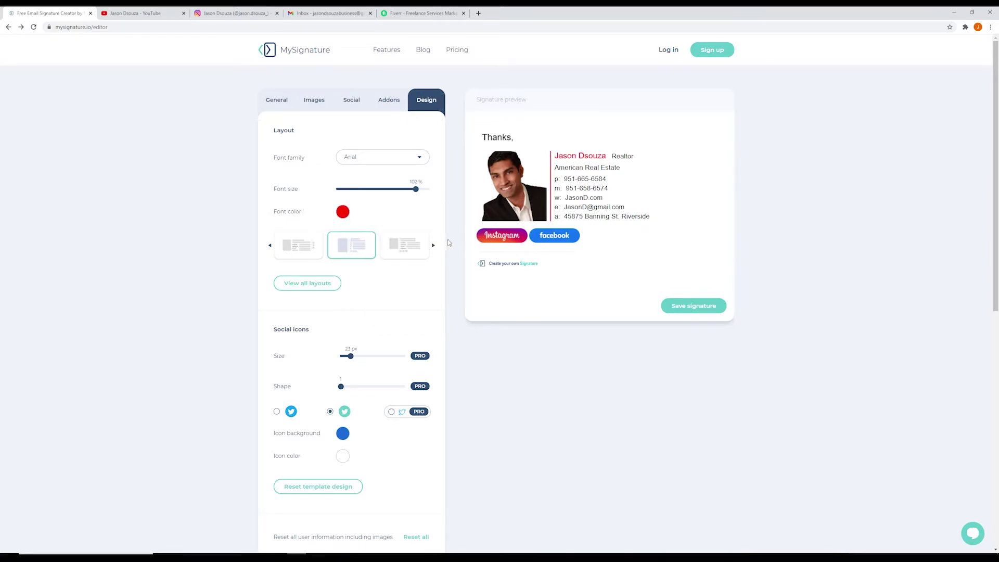
# Examine all the available signature layouts, both free and PRO, and close the overview without choosing another one.
pyautogui.scroll(-1, 391, 300)
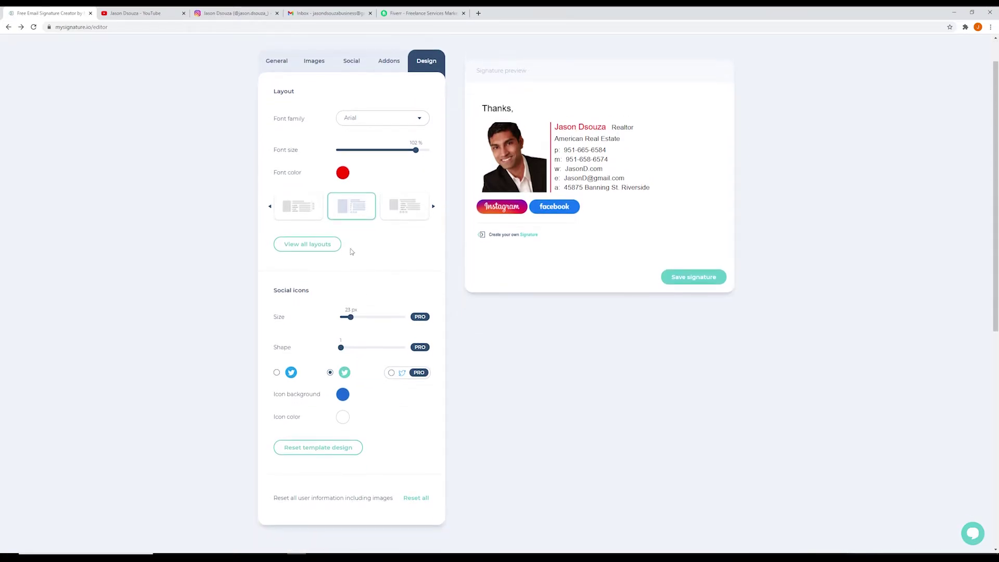
pyautogui.click(302, 245)
pyautogui.scroll(-2, 443, 297)
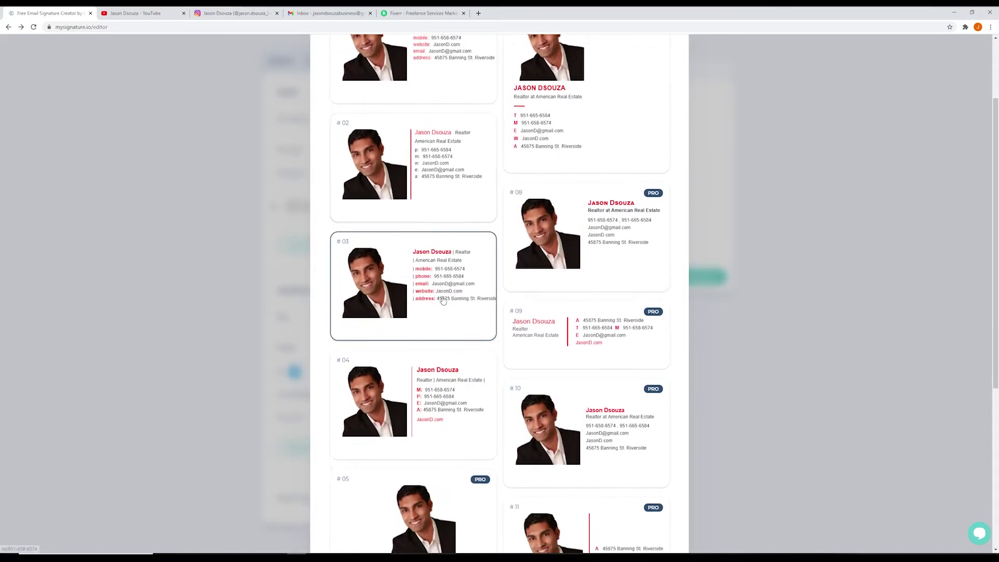
pyautogui.scroll(-2, 441, 299)
pyautogui.scroll(1, 443, 305)
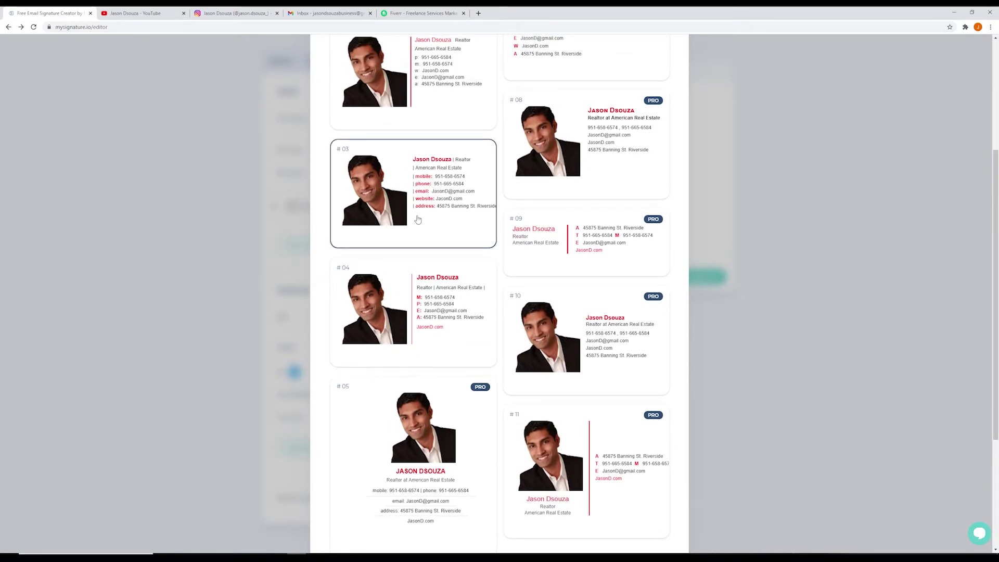
pyautogui.scroll(3, 420, 212)
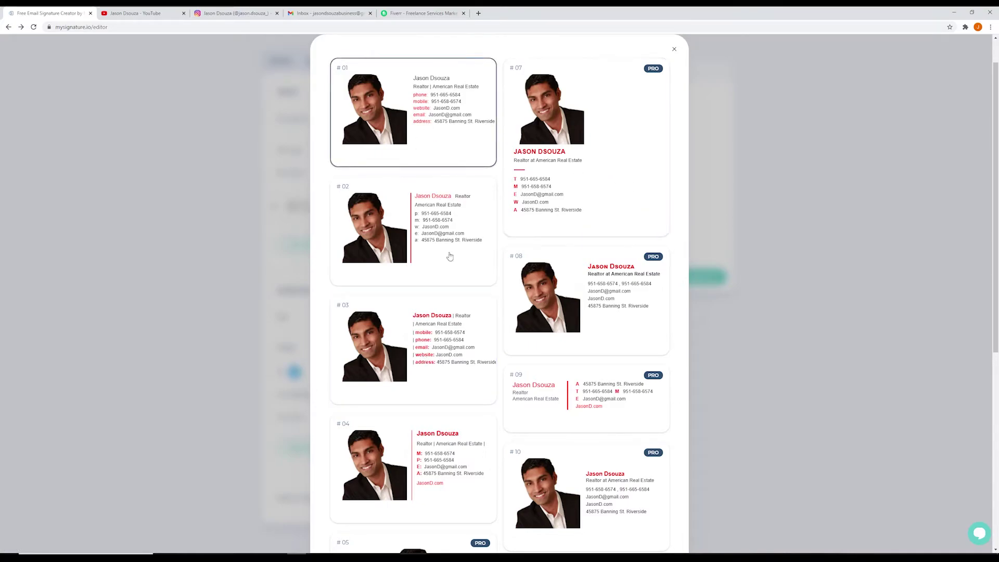
pyautogui.scroll(-2, 447, 247)
pyautogui.scroll(-3, 456, 300)
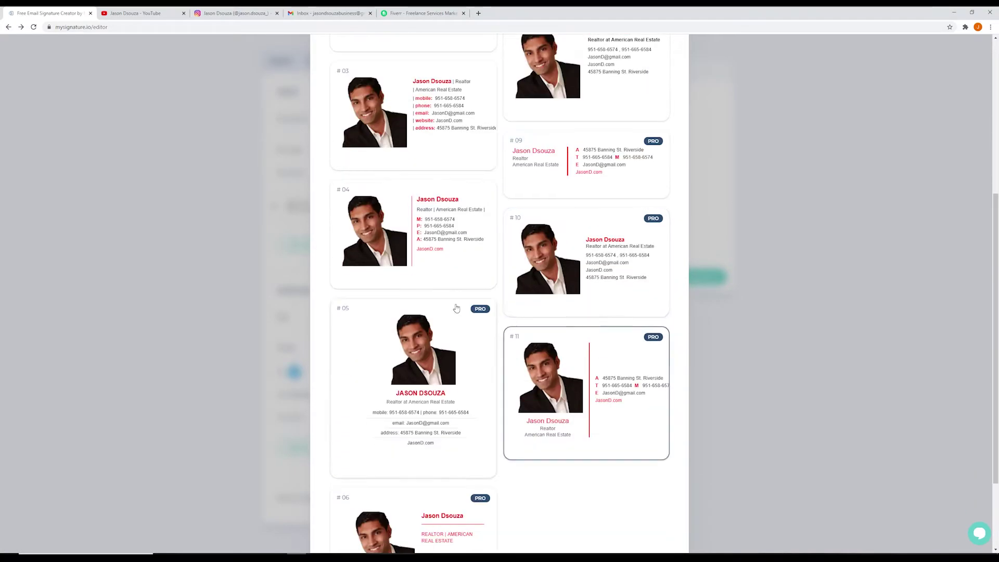
pyautogui.scroll(5, 478, 344)
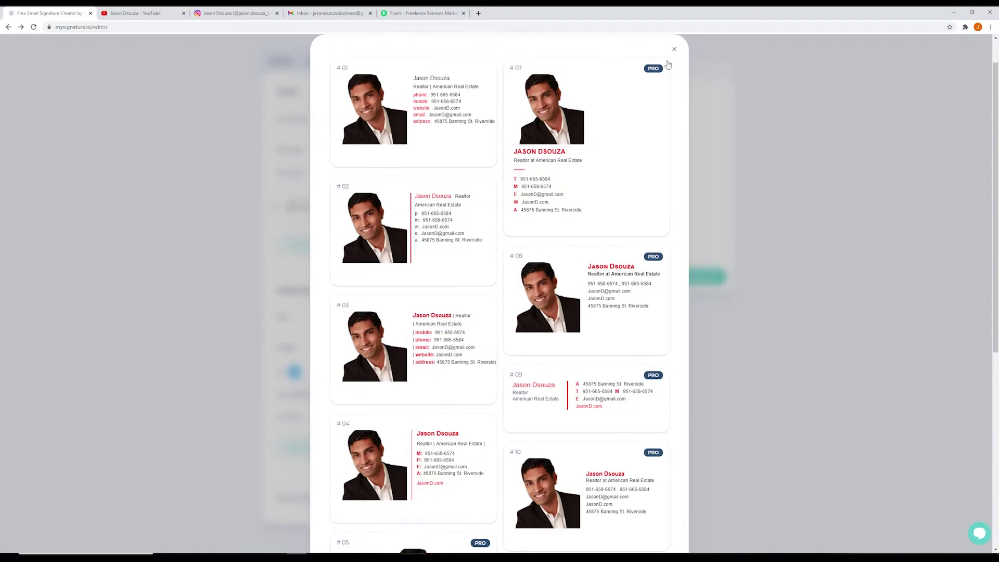
pyautogui.click(674, 49)
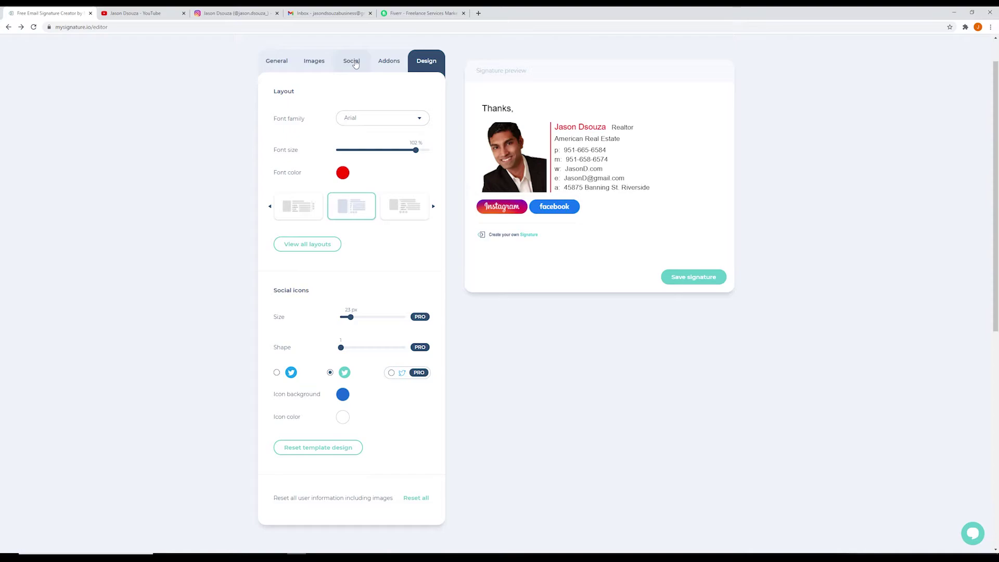
# Enter the placeholder "ww" as the Twitter, YouTube and Pinterest links to bring back their small icons.
pyautogui.click(355, 64)
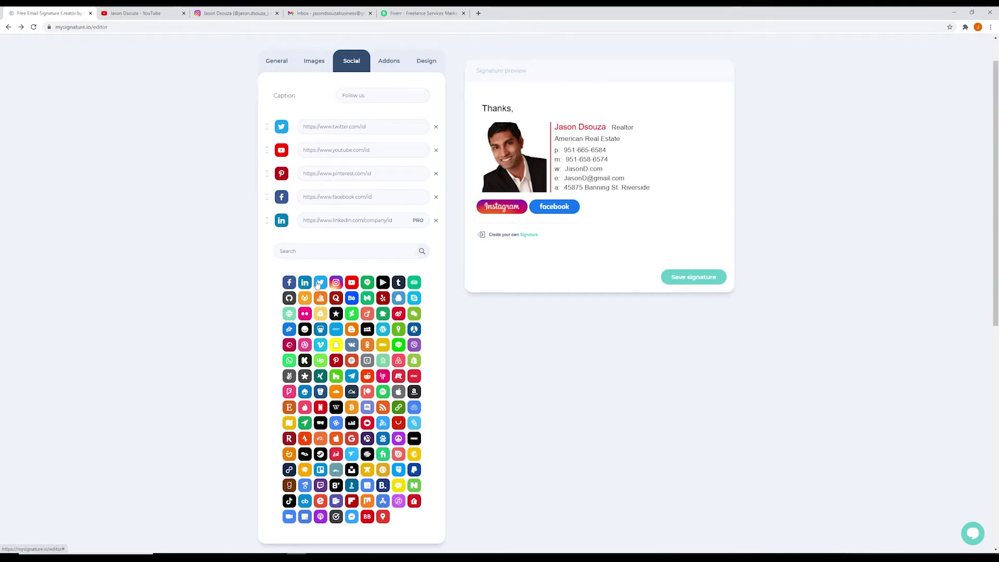
pyautogui.click(329, 126)
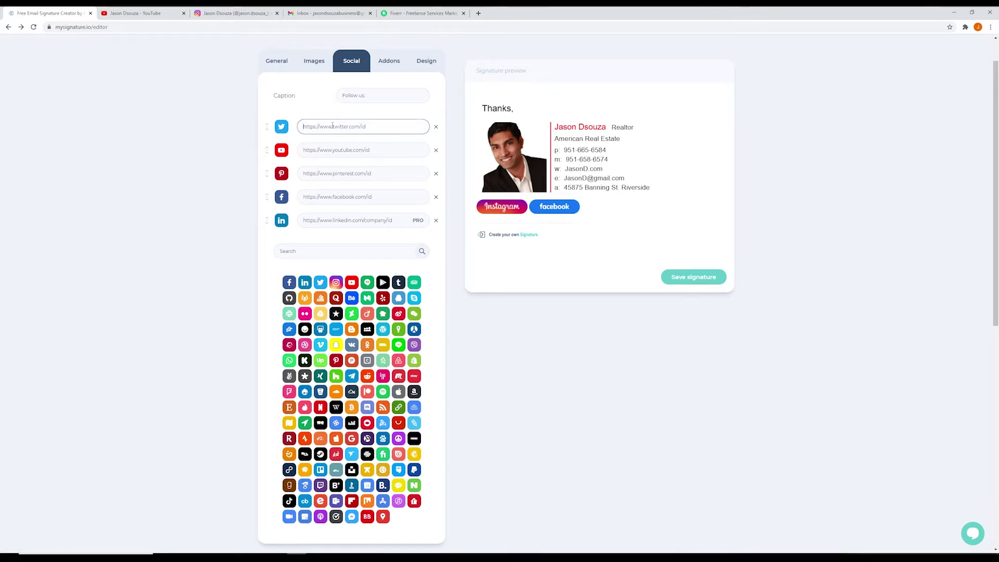
pyautogui.write('ww')
pyautogui.click(330, 150)
pyautogui.write('ww')
pyautogui.click(330, 172)
pyautogui.write('ww')
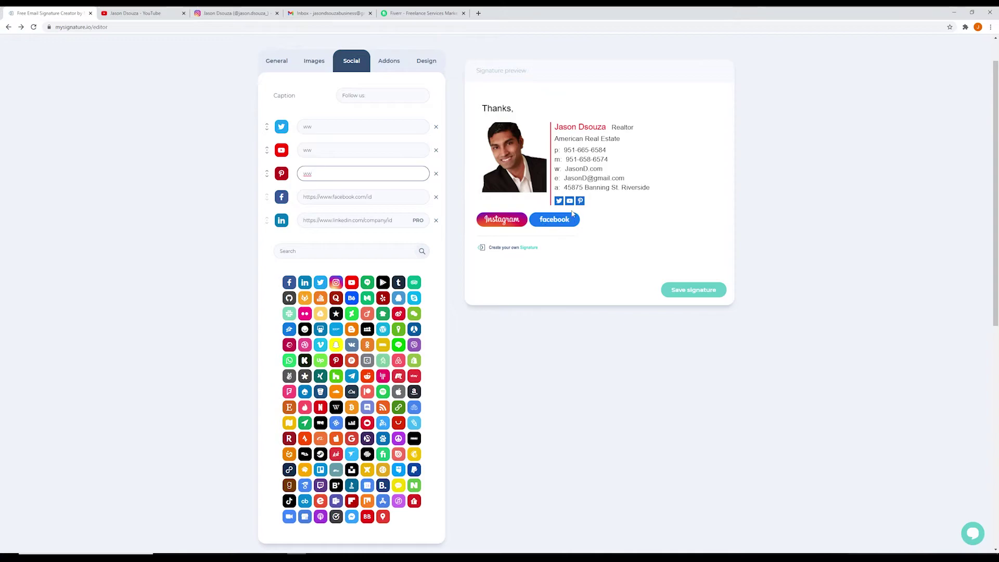
# Switch the small social icons from the custom blue background to their original brand colors, comparing both styles.
pyautogui.click(388, 62)
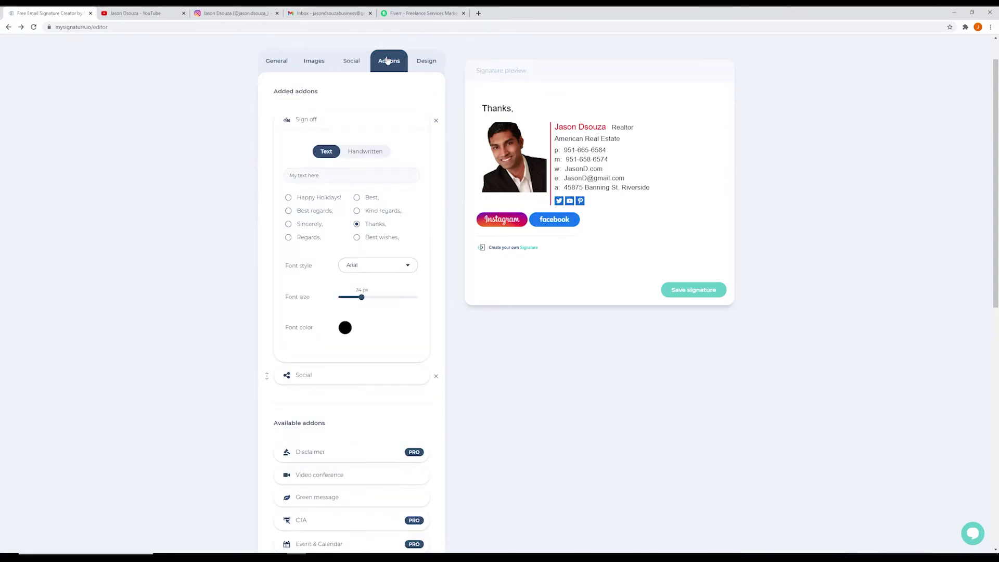
pyautogui.click(425, 63)
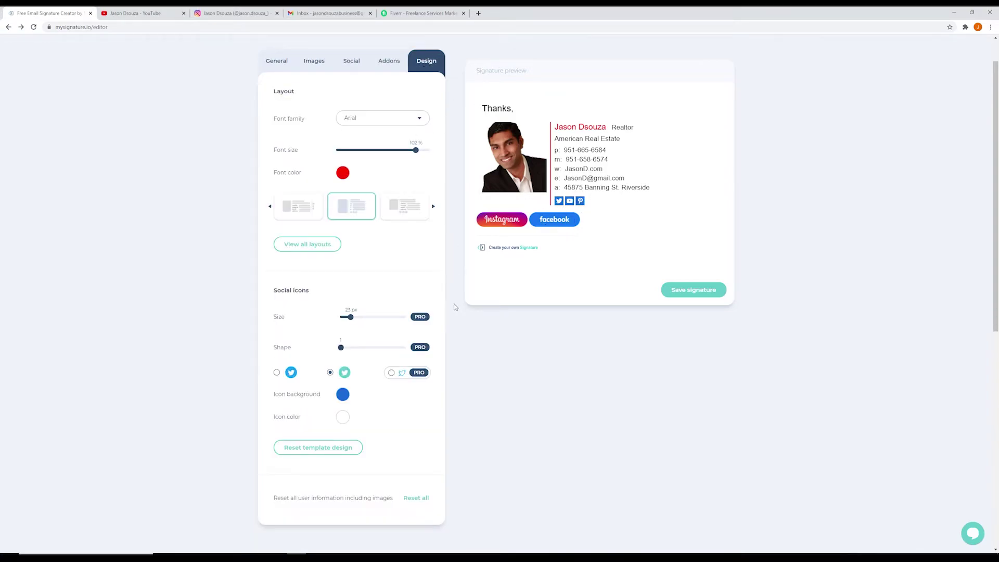
pyautogui.scroll(-3, 360, 210)
pyautogui.scroll(1, 360, 210)
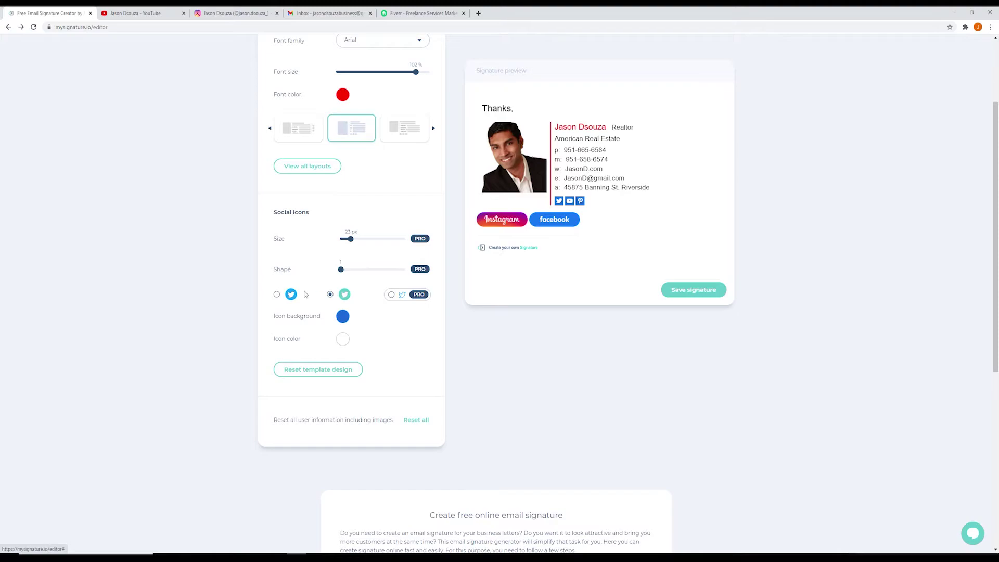
pyautogui.click(277, 295)
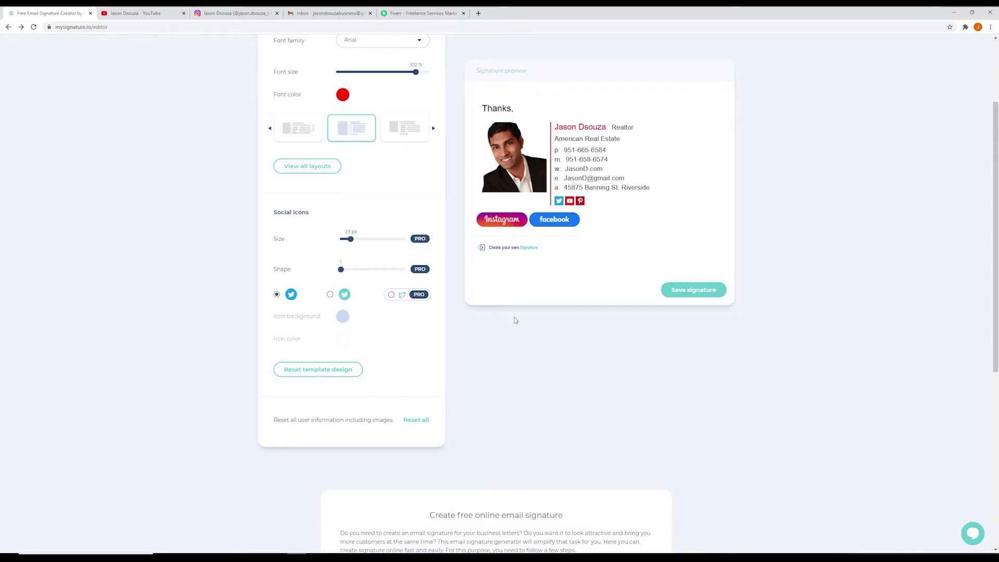
pyautogui.click(329, 294)
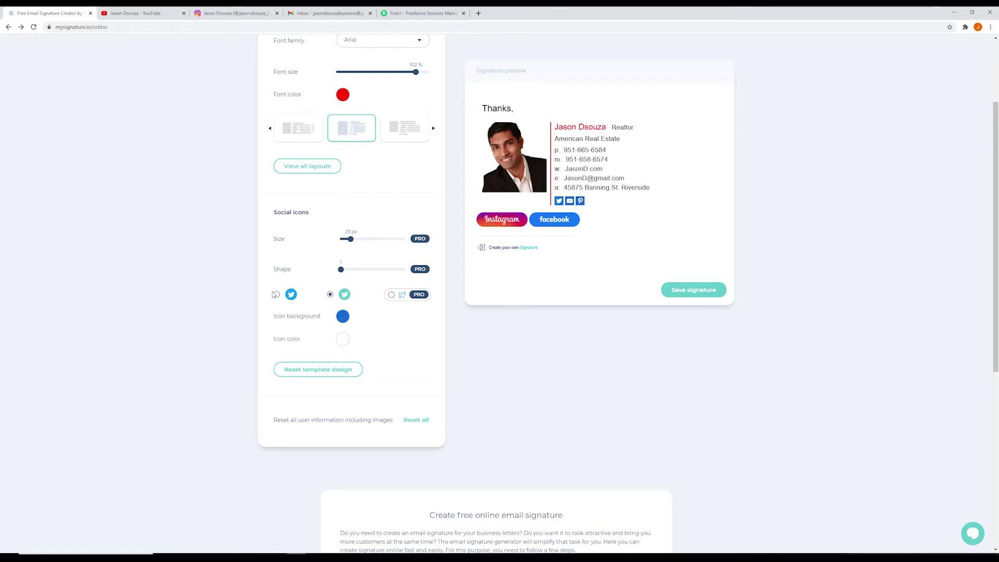
pyautogui.click(276, 294)
# Review the finished signature design together with the addon and social link settings.
pyautogui.scroll(3, 468, 367)
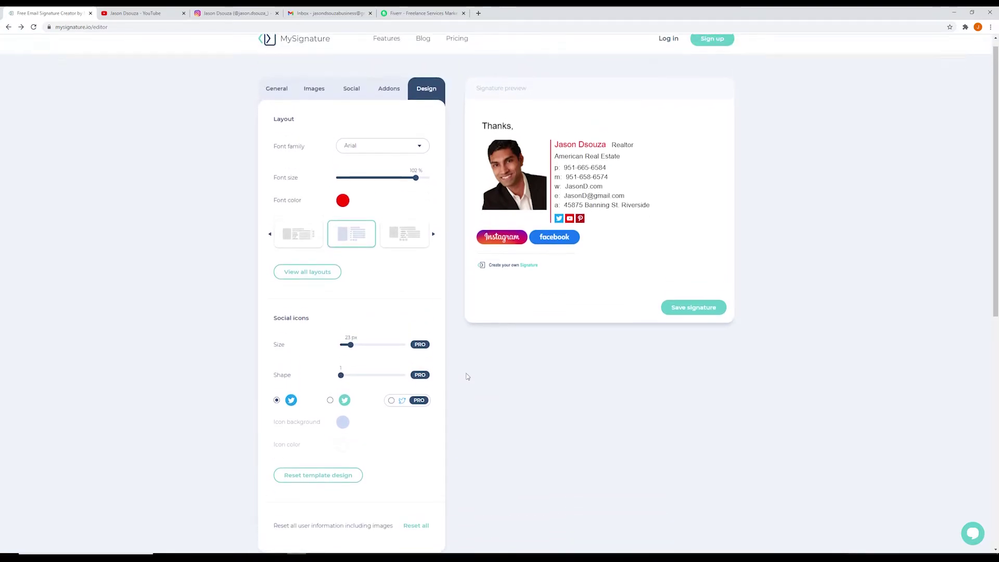
pyautogui.scroll(-10, 479, 381)
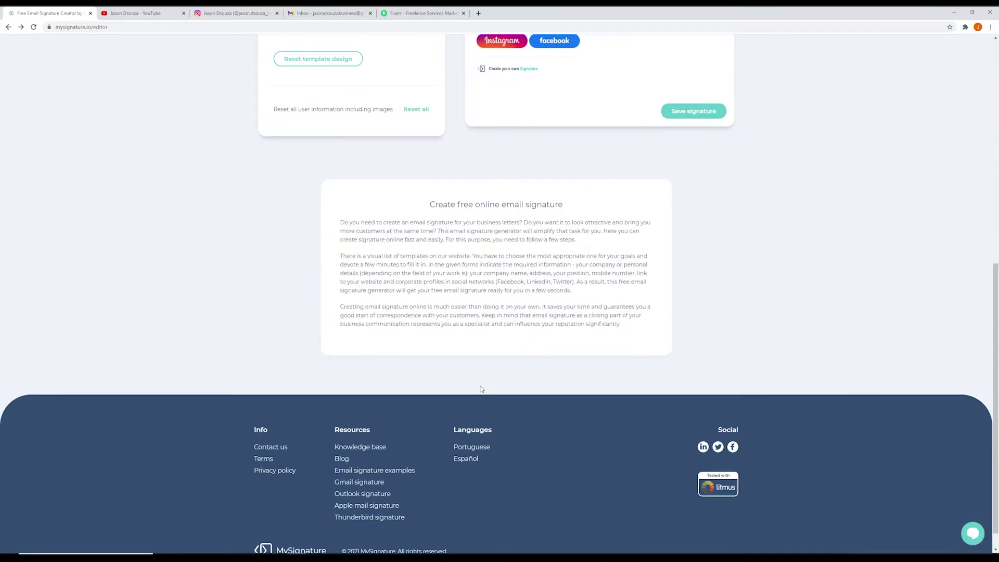
pyautogui.scroll(10, 480, 389)
pyautogui.scroll(-2, 379, 359)
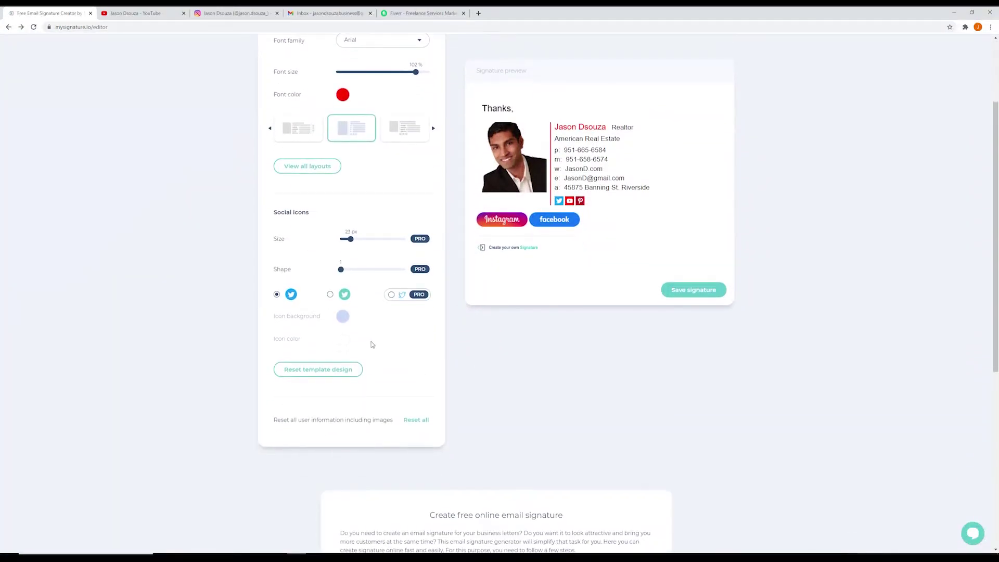
pyautogui.scroll(2, 450, 337)
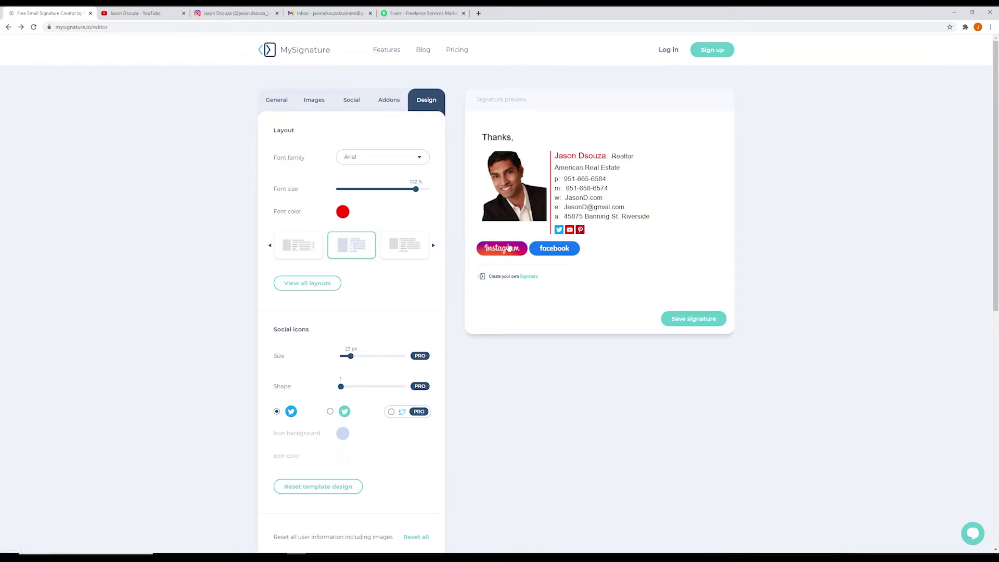
pyautogui.click(389, 100)
pyautogui.click(351, 100)
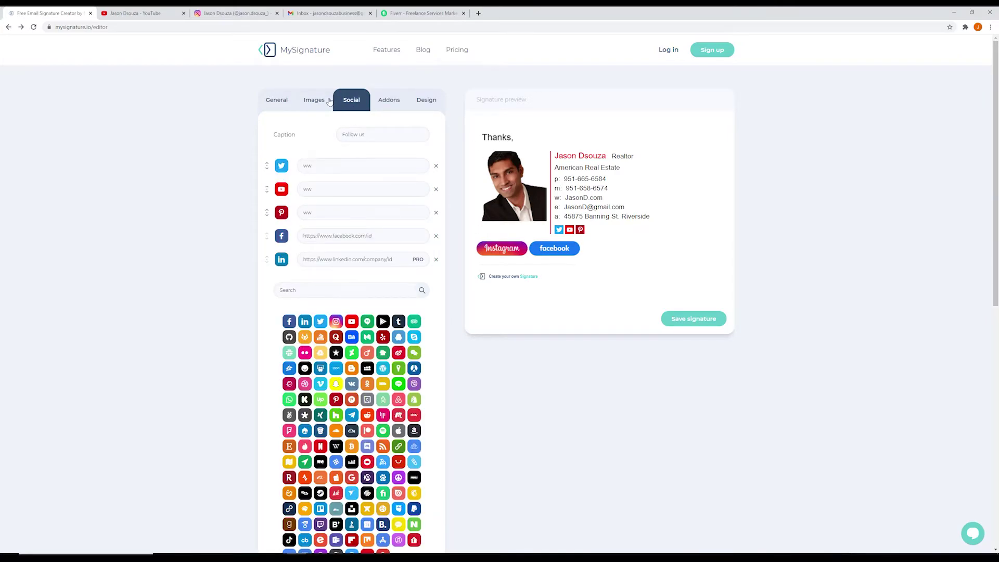
# Remove the Sign off addon with its "Thanks," greeting from the signature.
pyautogui.click(320, 100)
pyautogui.click(388, 100)
pyautogui.scroll(-3, 463, 280)
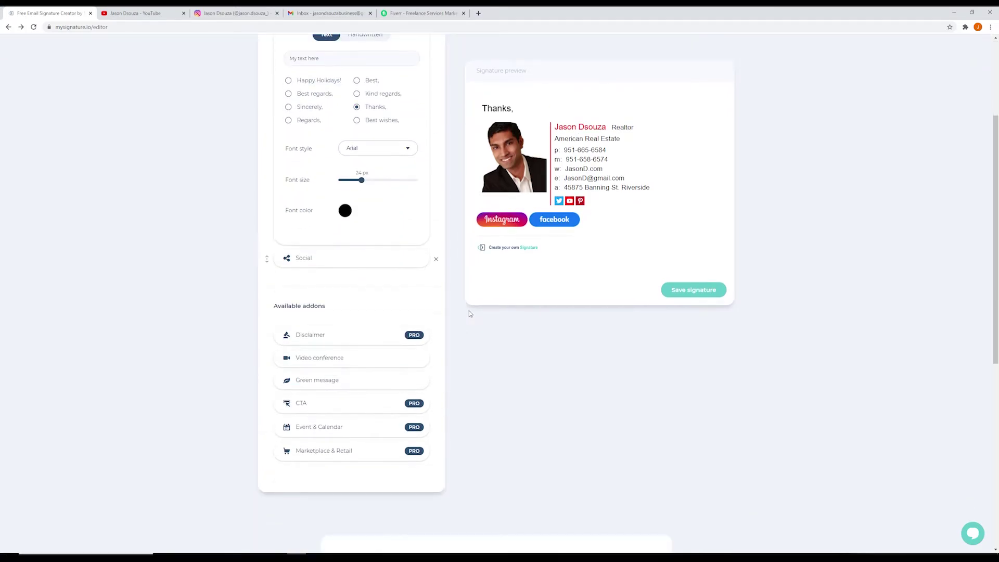
pyautogui.scroll(3, 470, 313)
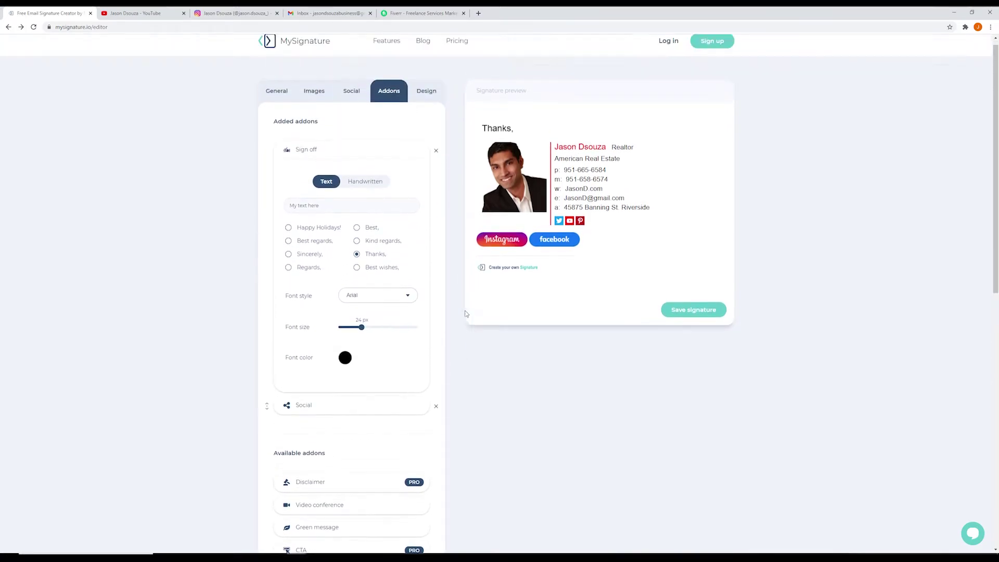
pyautogui.click(352, 102)
pyautogui.click(427, 102)
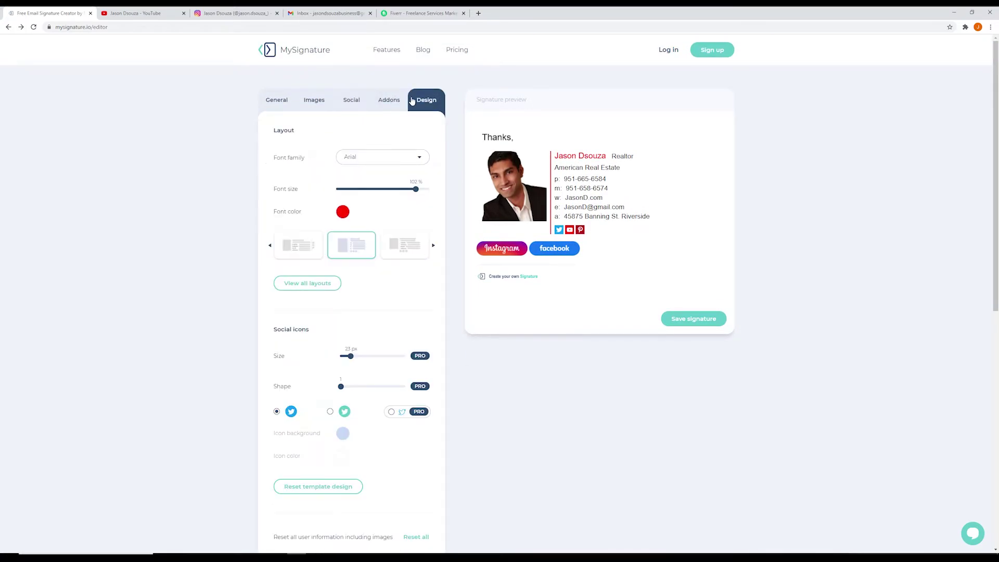
pyautogui.click(393, 100)
pyautogui.scroll(-2, 436, 84)
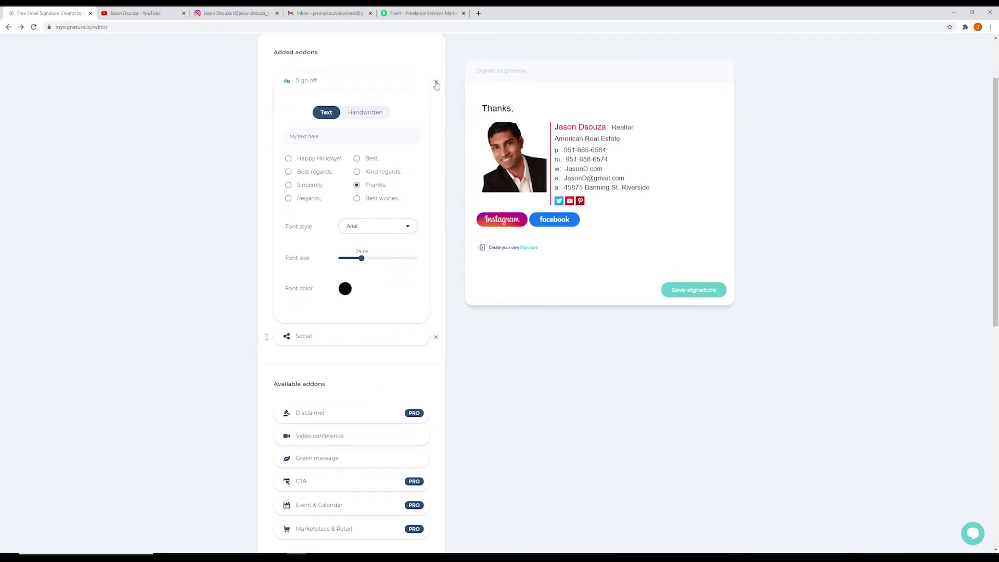
pyautogui.click(436, 84)
# Replace the Instagram button's link in the Social addon with the profile URL copied from the open Instagram page.
pyautogui.scroll(2, 432, 156)
pyautogui.click(359, 158)
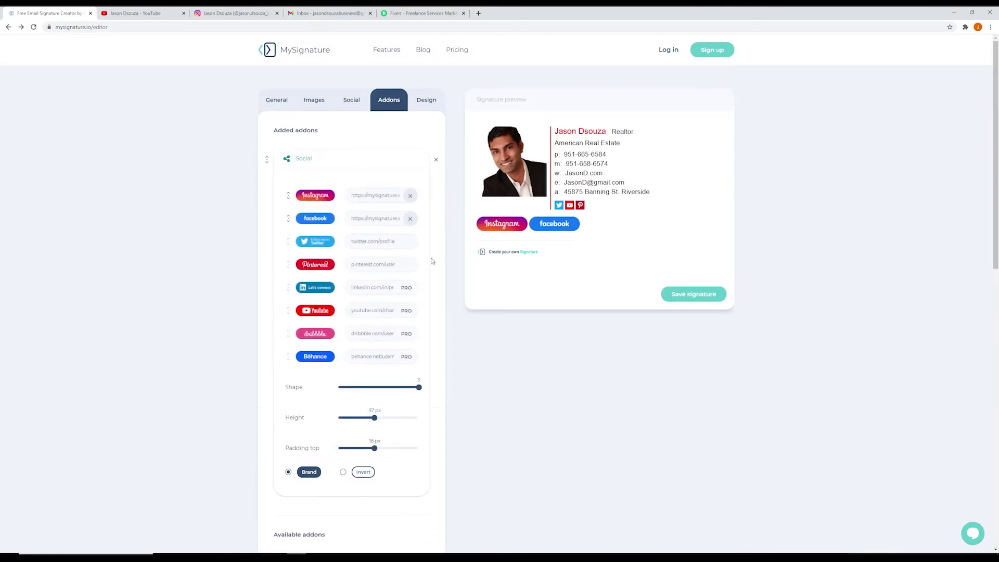
pyautogui.tripleClick(372, 195)
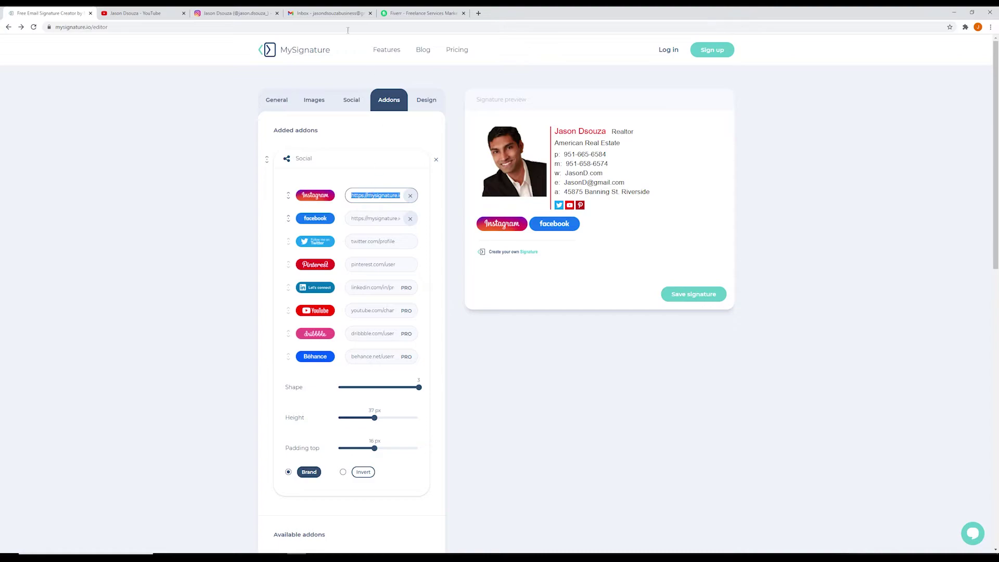
pyautogui.click(236, 14)
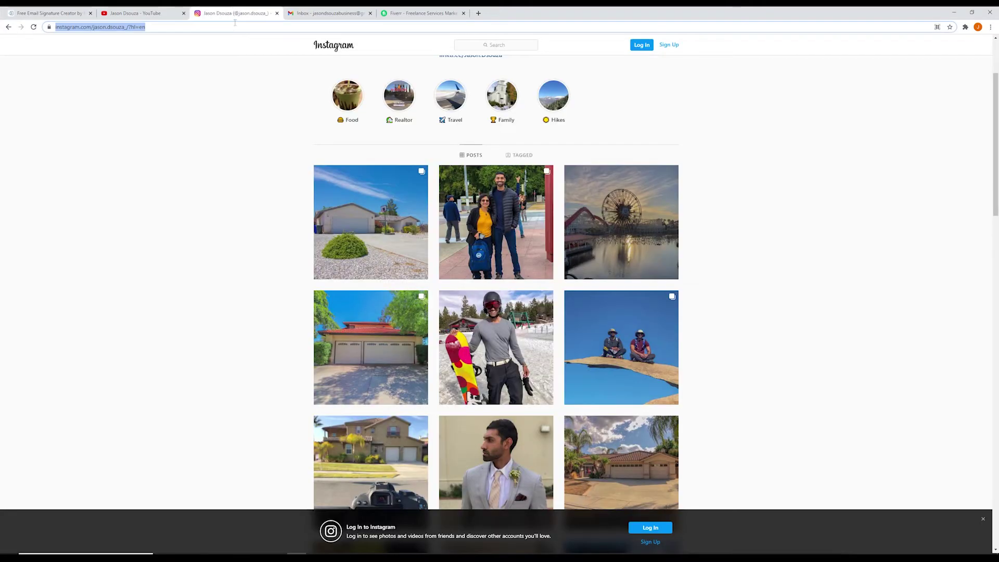
pyautogui.click(189, 29)
pyautogui.hotkey('ctrl', 'c')
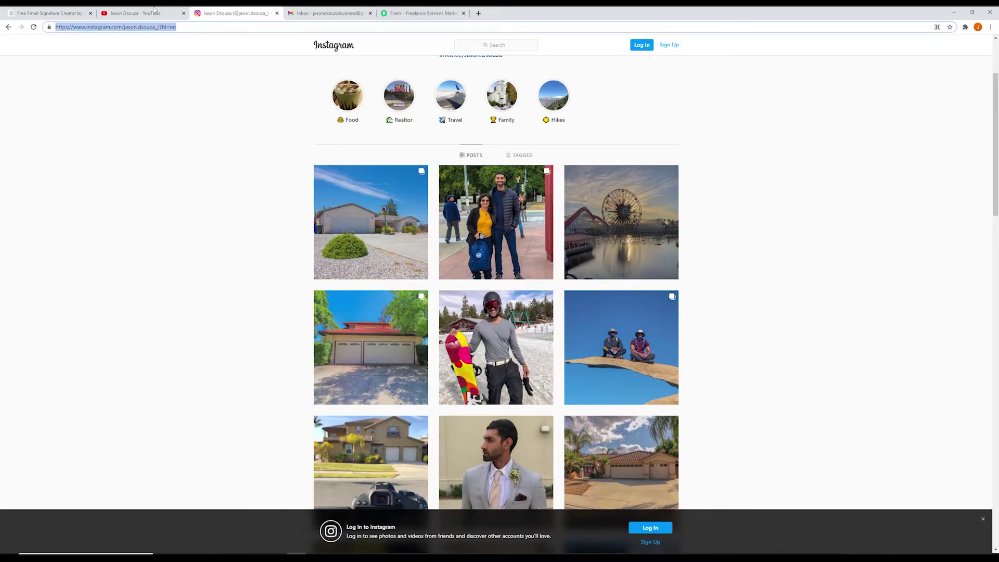
pyautogui.click(49, 13)
pyautogui.hotkey('ctrl', 'v')
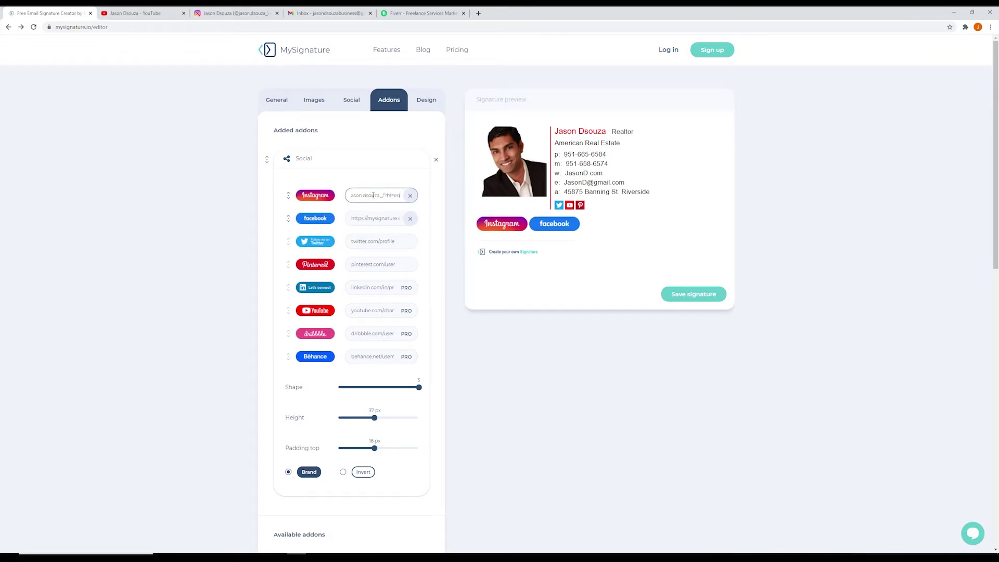
pyautogui.click(454, 227)
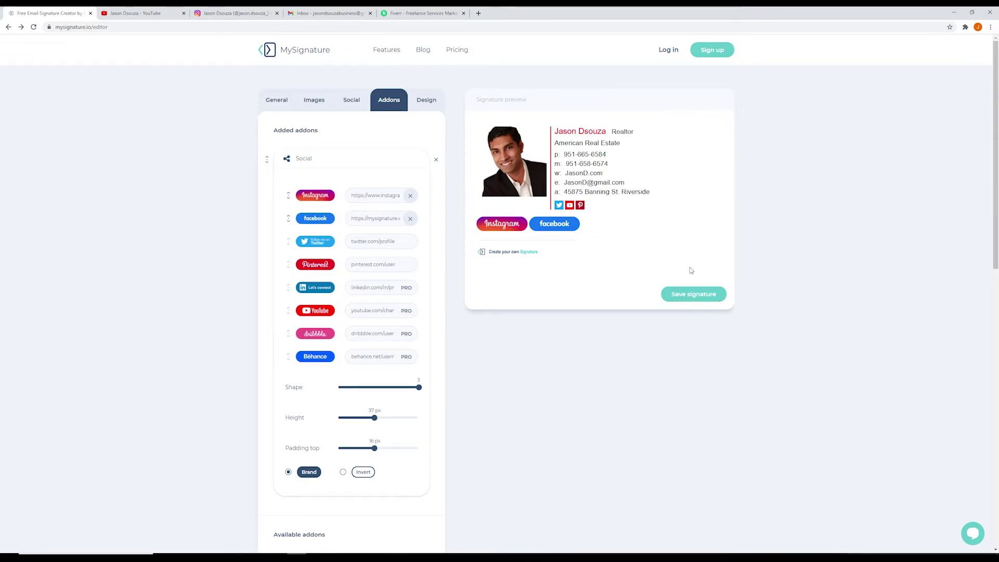
# Save the signature by signing up with a Google account and stay on the free plan.
pyautogui.click(697, 294)
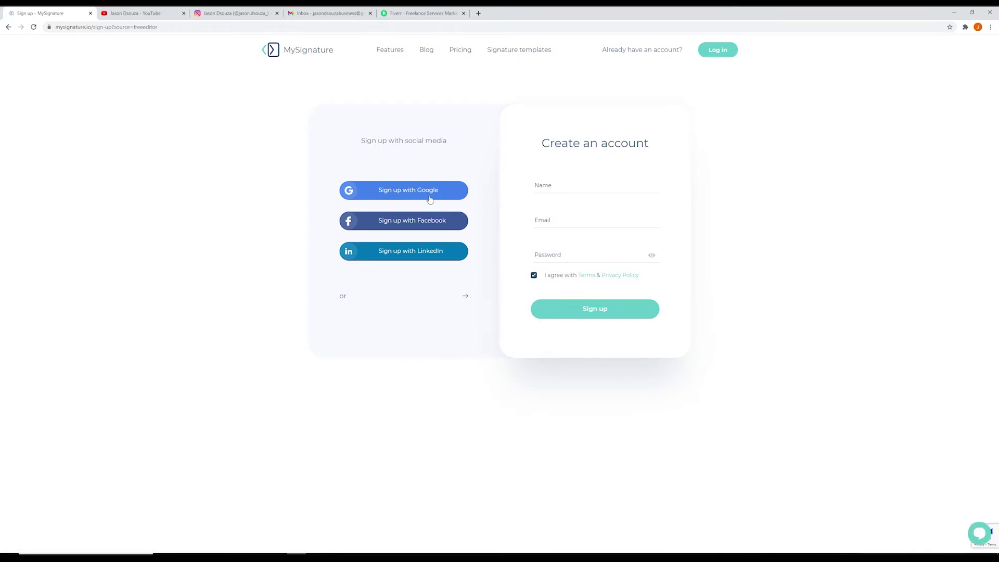
pyautogui.click(396, 195)
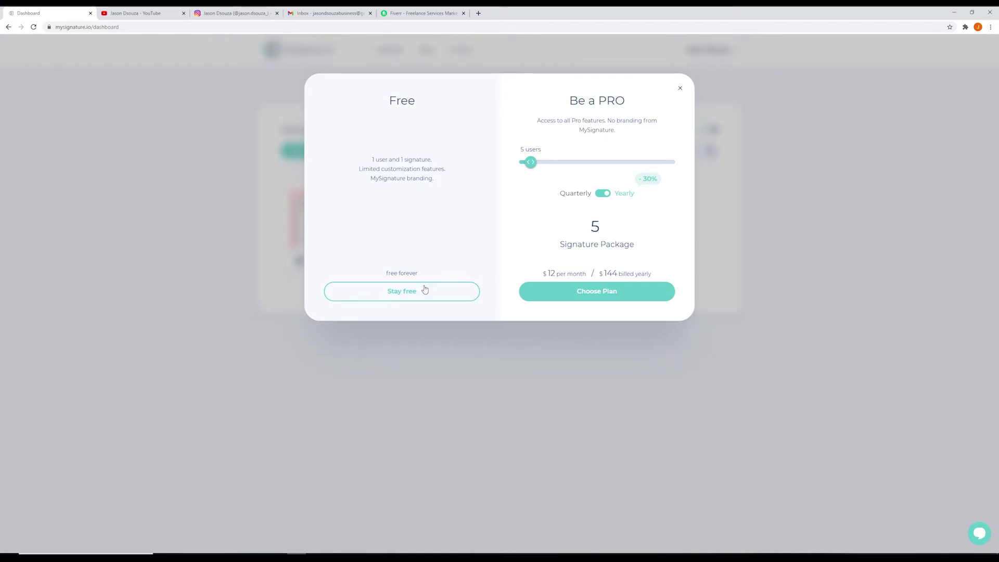
pyautogui.moveTo(386, 273); pyautogui.dragTo(417, 273)
pyautogui.click(448, 242)
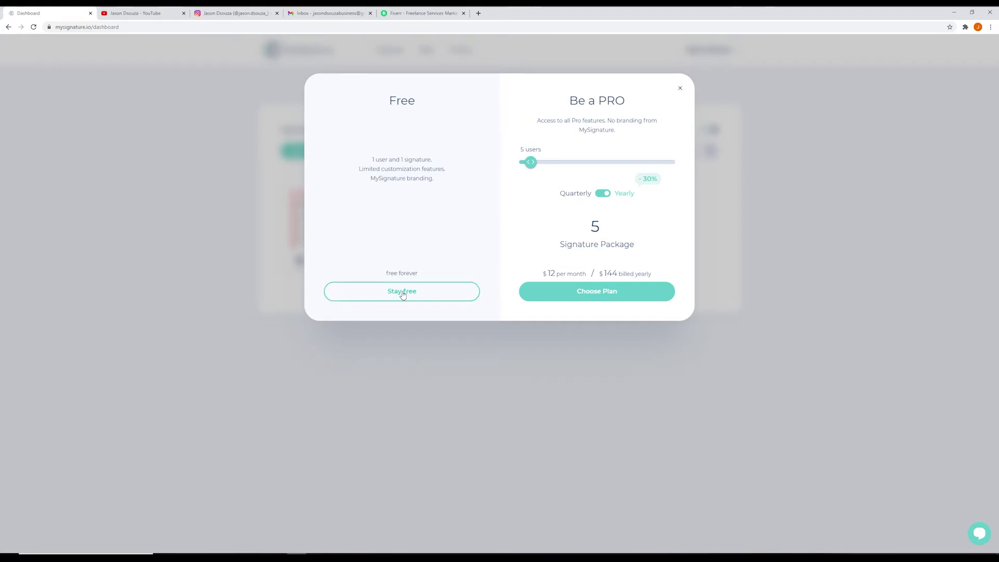
pyautogui.click(402, 293)
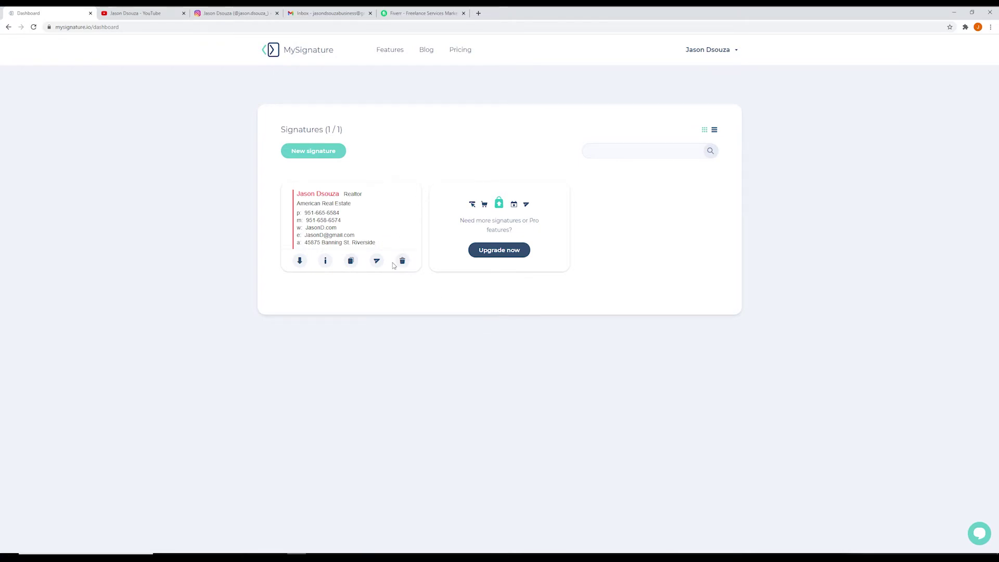
# Open the saved signature from the dashboard and copy it to the clipboard.
pyautogui.click(380, 216)
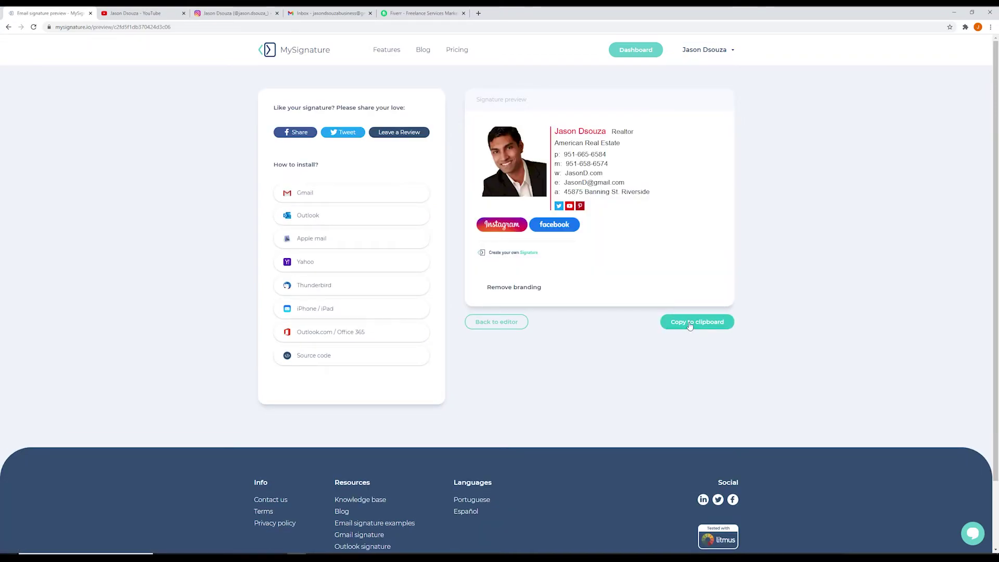
pyautogui.click(690, 323)
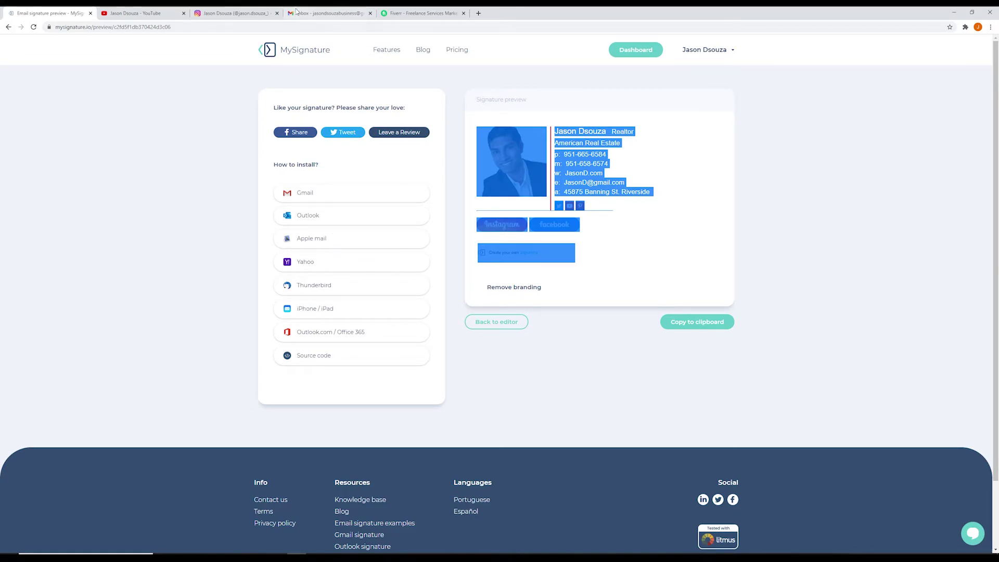
# Switch to Gmail and open its full settings at the Signature section.
pyautogui.click(311, 13)
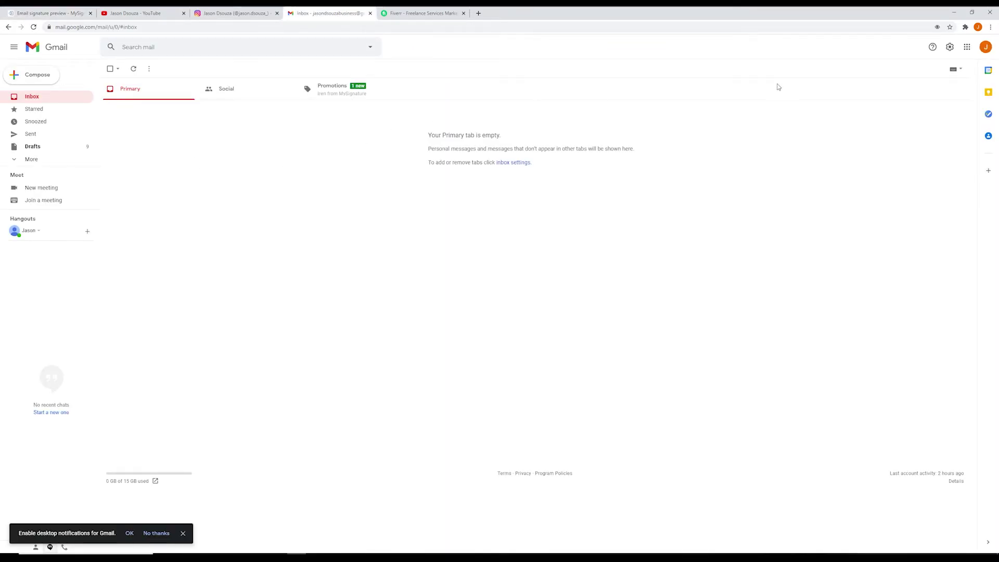
pyautogui.click(950, 47)
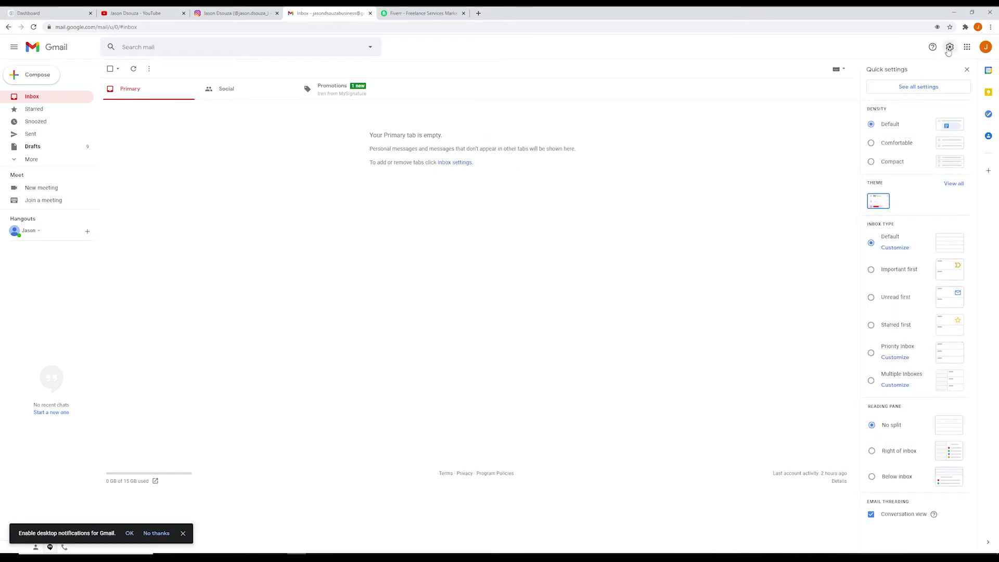
pyautogui.click(917, 92)
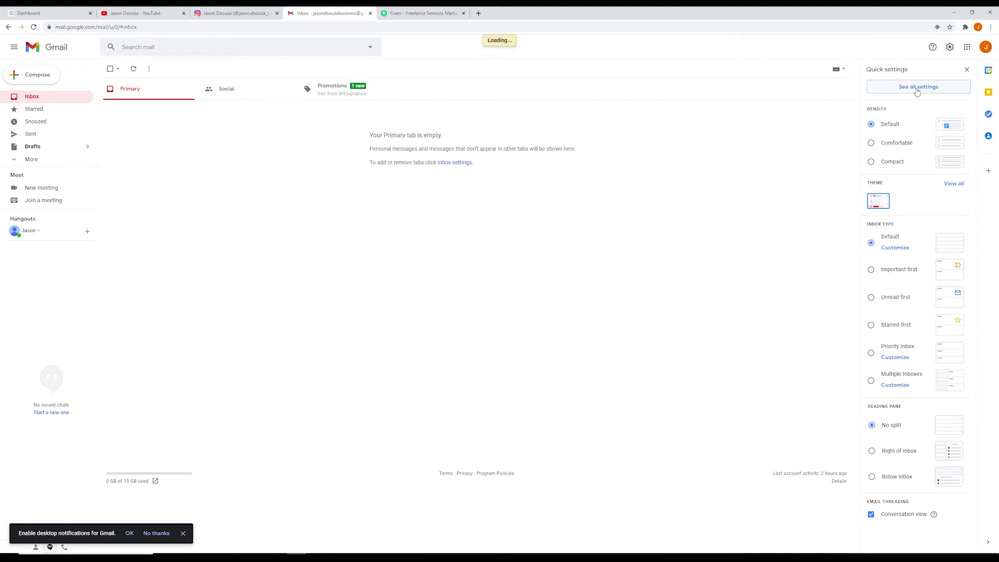
pyautogui.scroll(-5, 597, 233)
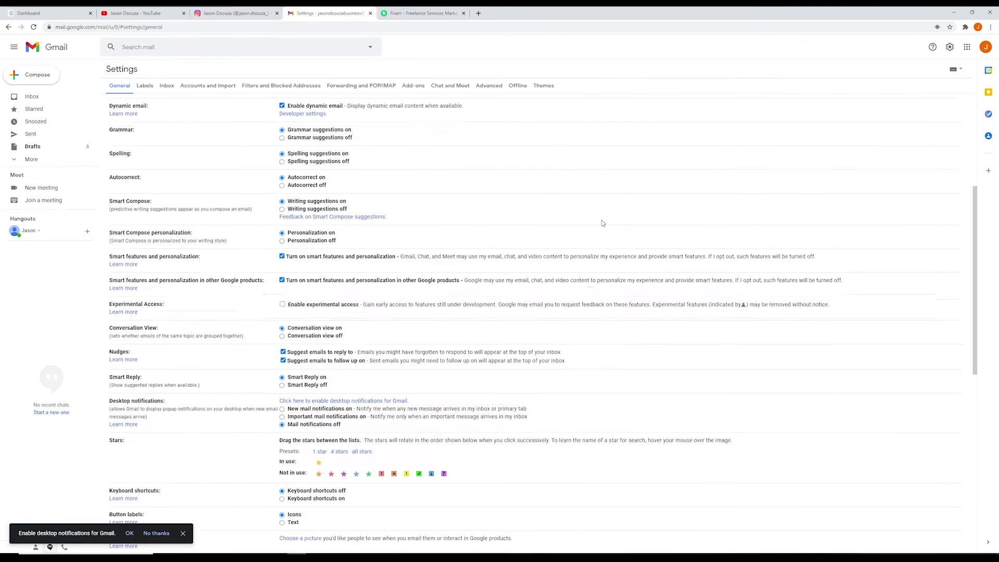
pyautogui.scroll(-5, 597, 234)
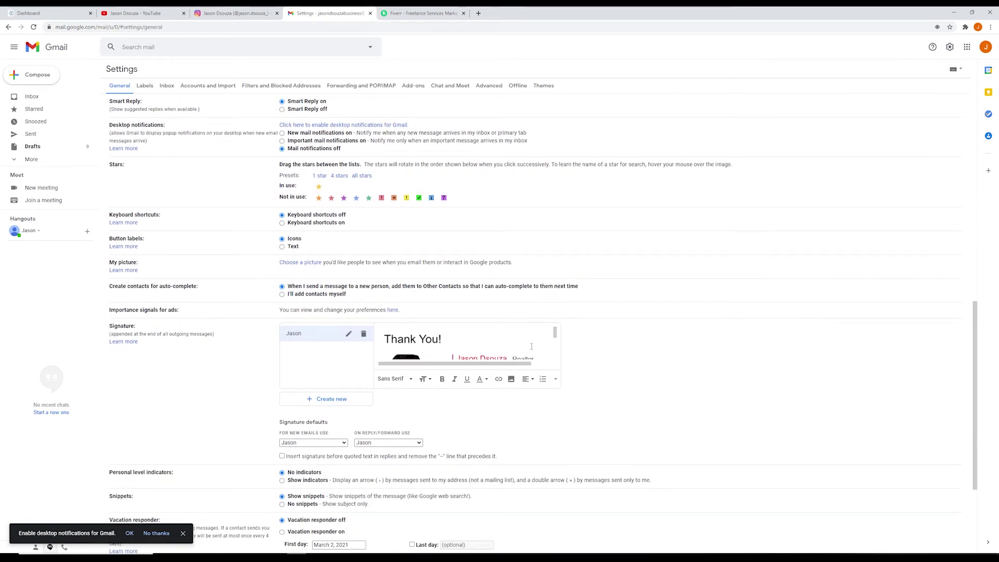
# Clear the content of the existing Gmail signature and delete that signature.
pyautogui.tripleClick(474, 333)
pyautogui.press('BackSpace')
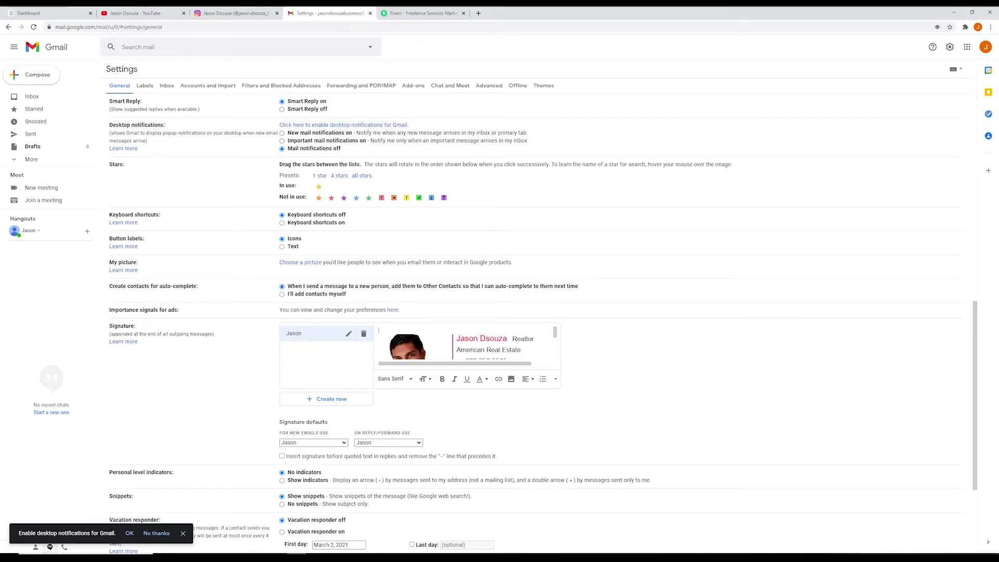
pyautogui.moveTo(385, 328); pyautogui.dragTo(598, 401)
pyautogui.press('BackSpace')
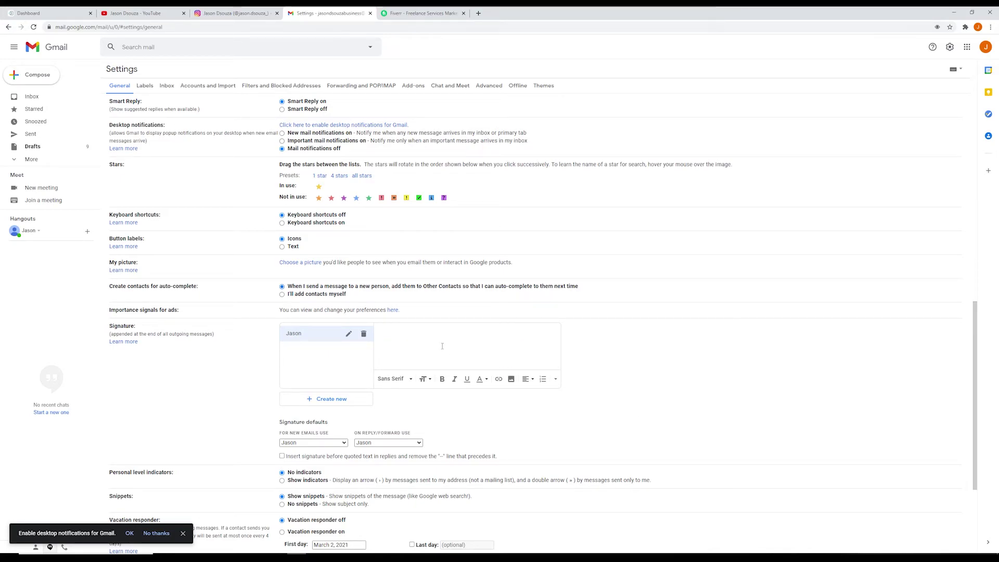
pyautogui.click(363, 333)
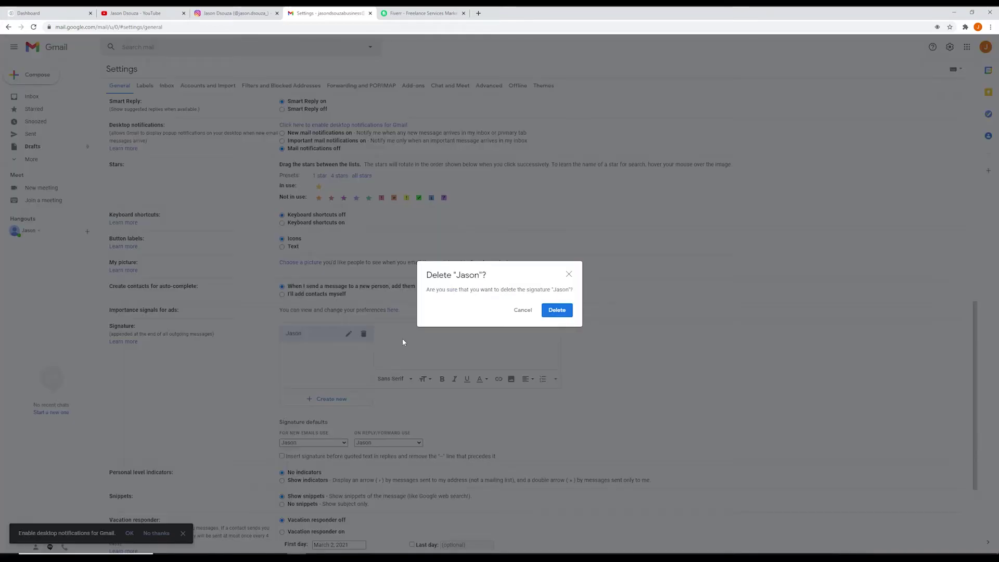
pyautogui.click(555, 310)
# Create a new Gmail signature named with the owner's first name and paste the copied design into it.
pyautogui.moveTo(110, 326); pyautogui.dragTo(141, 329)
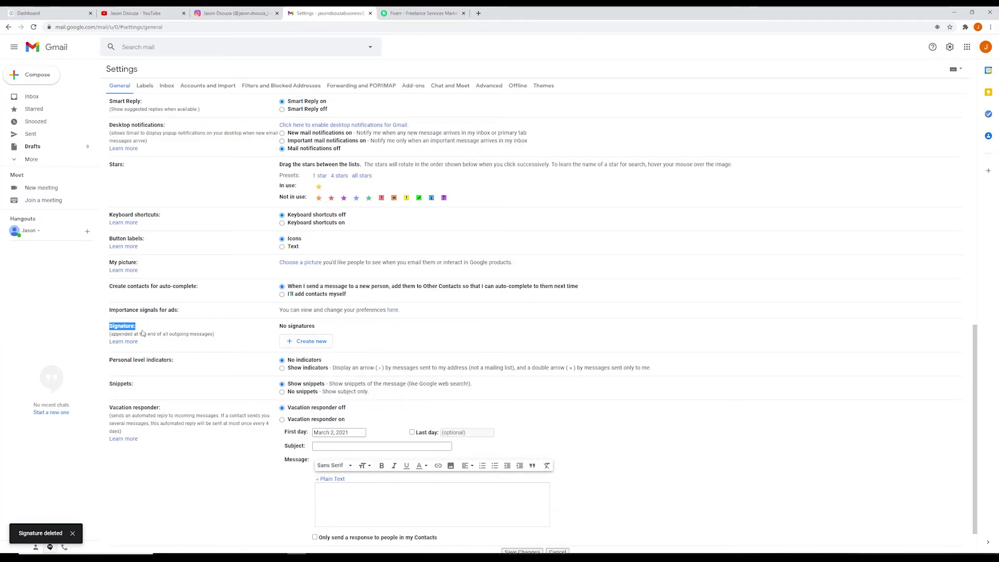
pyautogui.click(200, 331)
pyautogui.click(305, 342)
pyautogui.write('Jason')
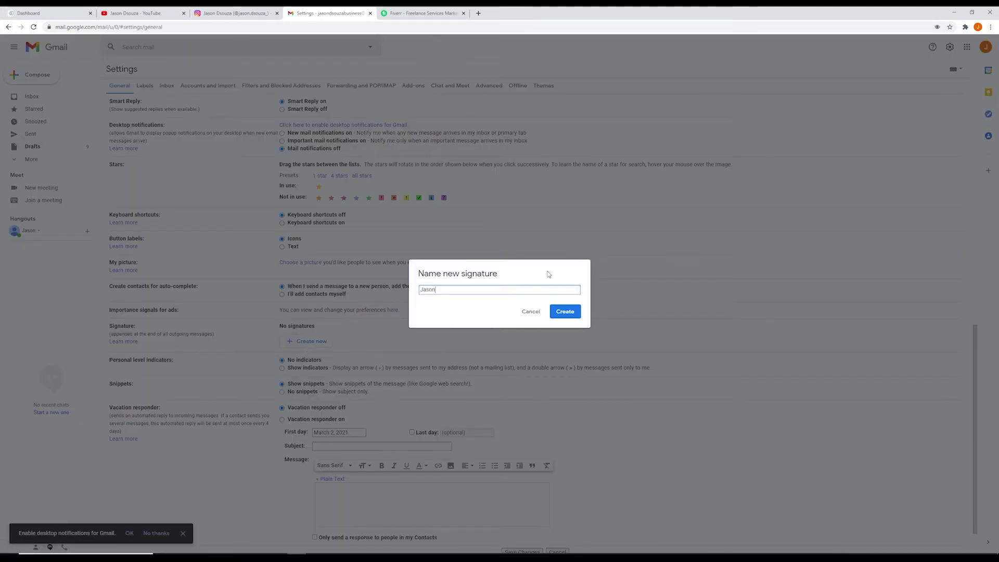
pyautogui.click(565, 312)
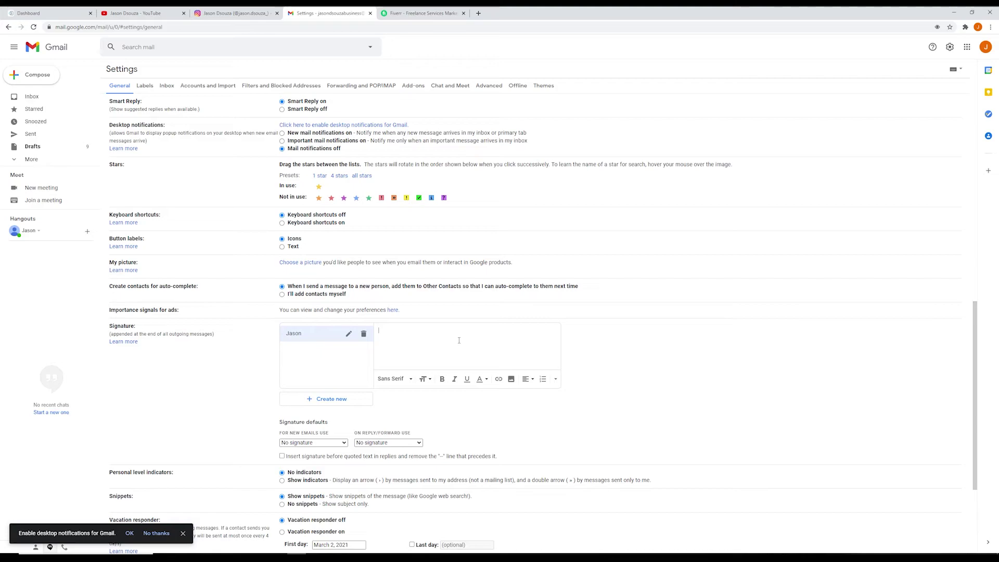
pyautogui.hotkey('ctrl', 'v')
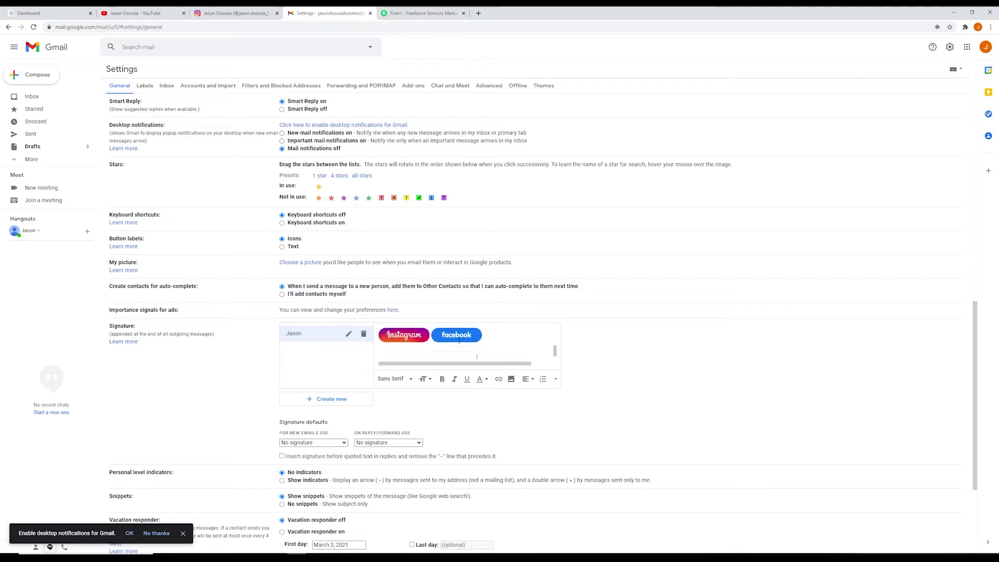
# Check the pasted signature and remove the "Create your own Signature" branding image beneath the social buttons.
pyautogui.scroll(-1, 506, 340)
pyautogui.scroll(2, 506, 342)
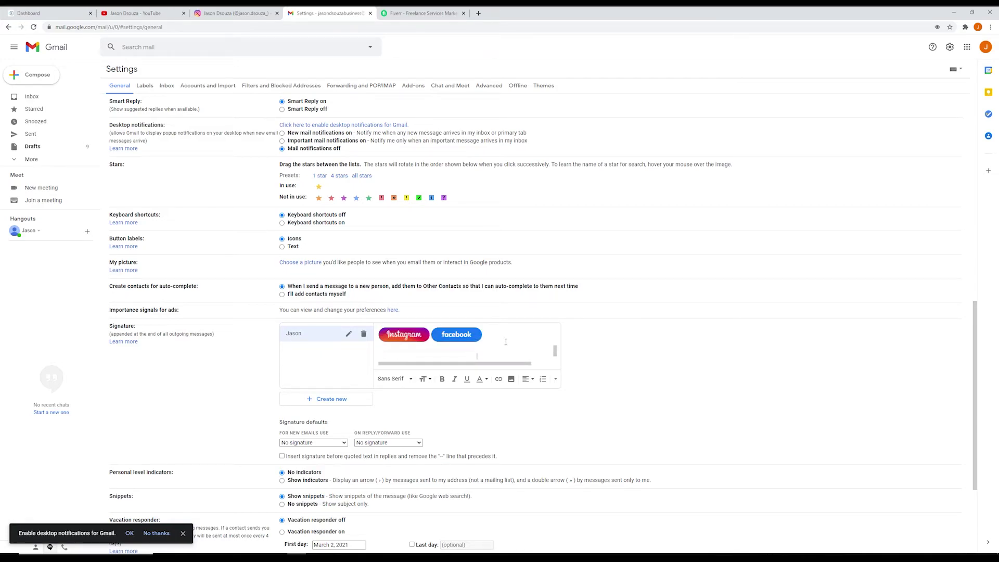
pyautogui.scroll(-1, 506, 343)
pyautogui.scroll(1, 506, 342)
pyautogui.scroll(-3, 505, 342)
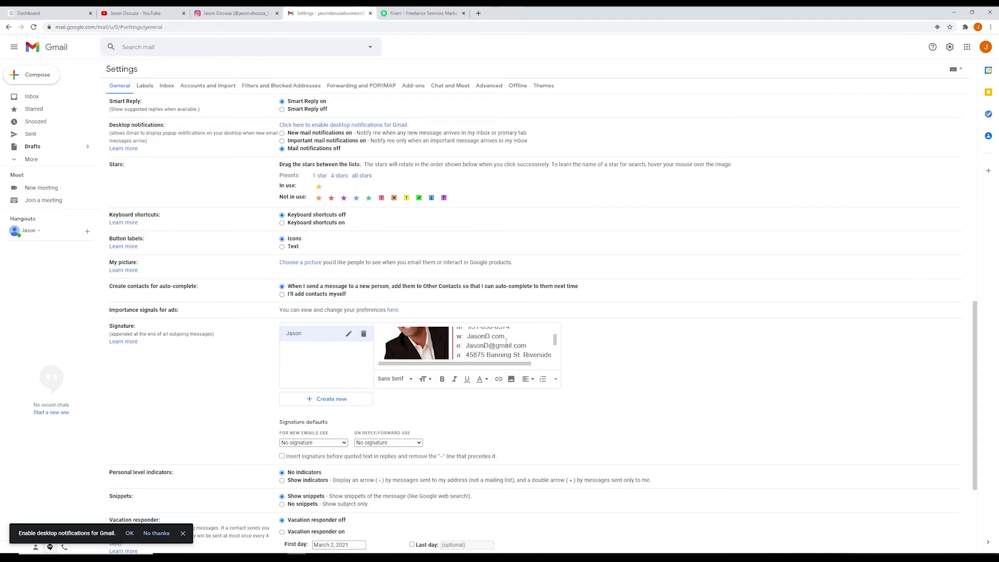
pyautogui.scroll(-1, 505, 342)
pyautogui.scroll(1, 494, 343)
pyautogui.scroll(-1, 480, 347)
pyautogui.click(397, 348)
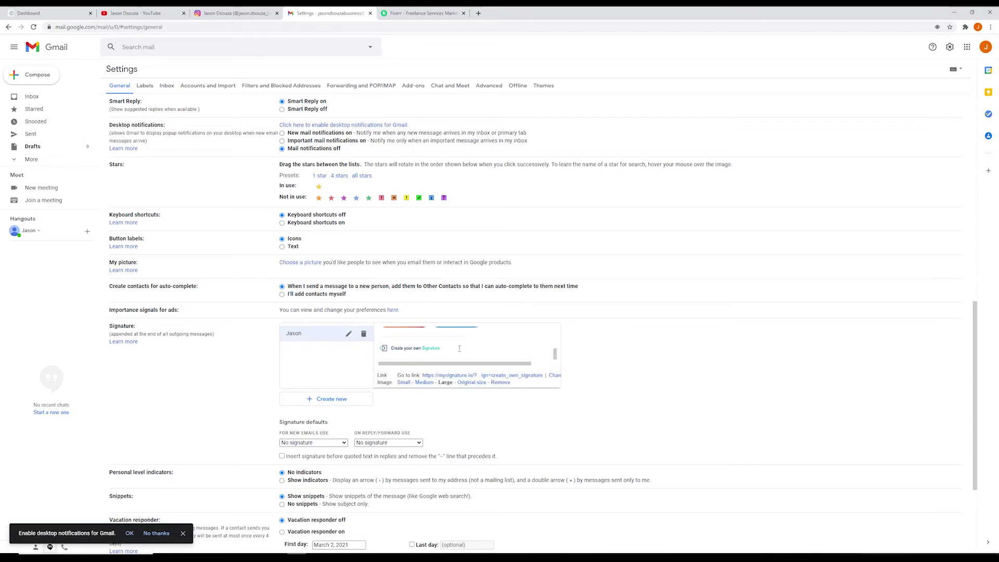
pyautogui.click(453, 348)
pyautogui.click(501, 383)
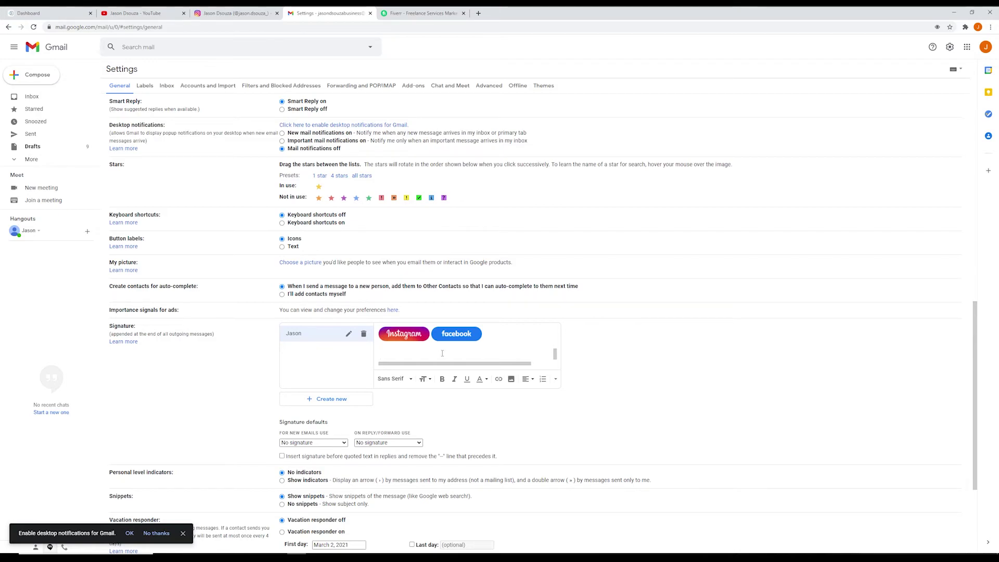
# Set the new signature as the default for new emails.
pyautogui.scroll(2, 444, 352)
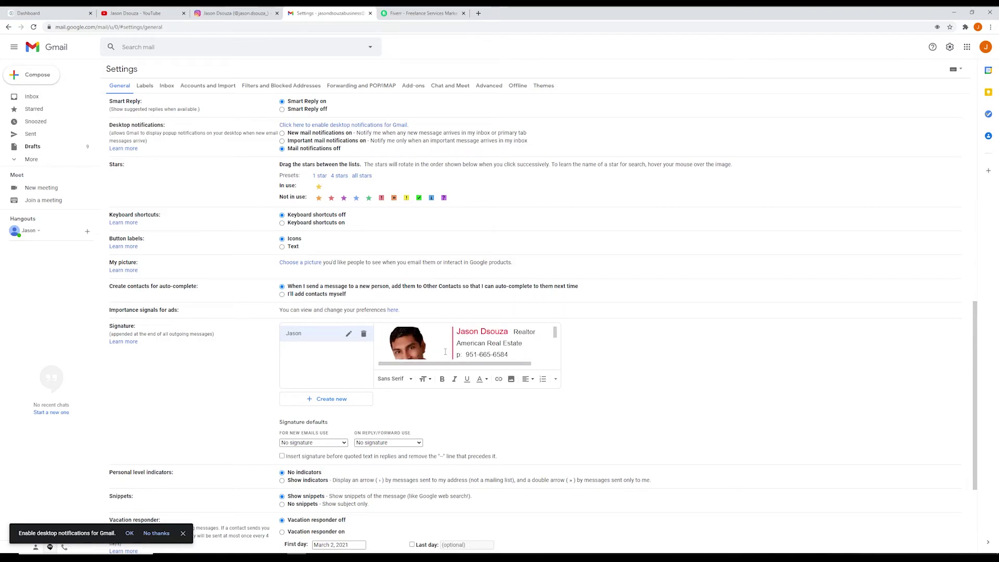
pyautogui.scroll(-2, 444, 352)
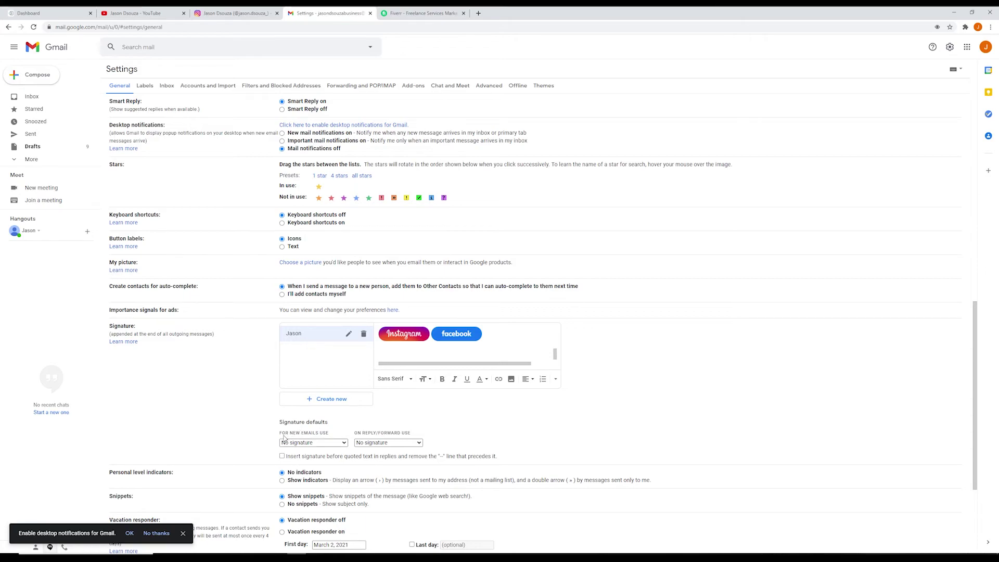
pyautogui.click(315, 443)
pyautogui.click(308, 459)
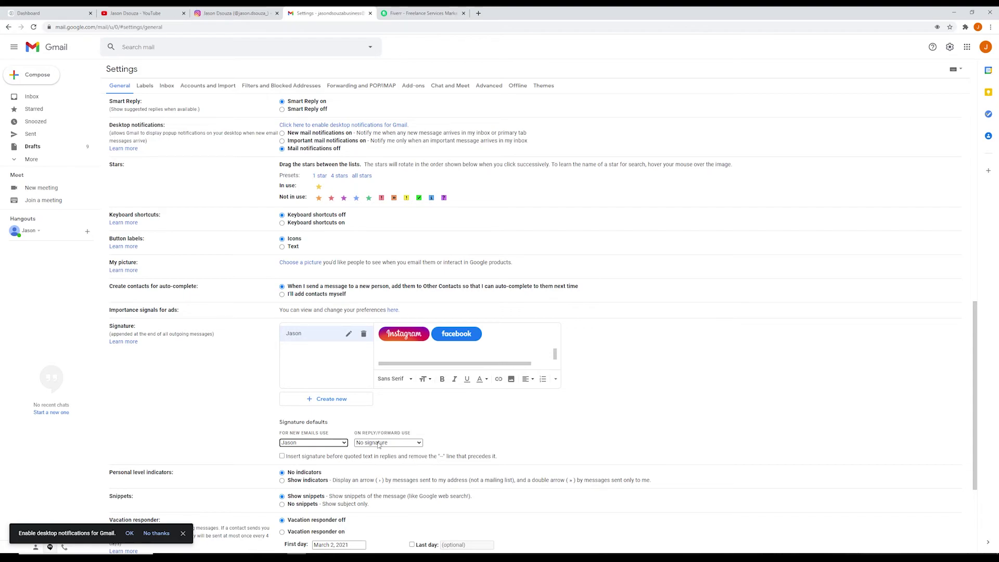
# Set the new signature as the default for replies and forwards as well, and save the Gmail settings.
pyautogui.click(378, 444)
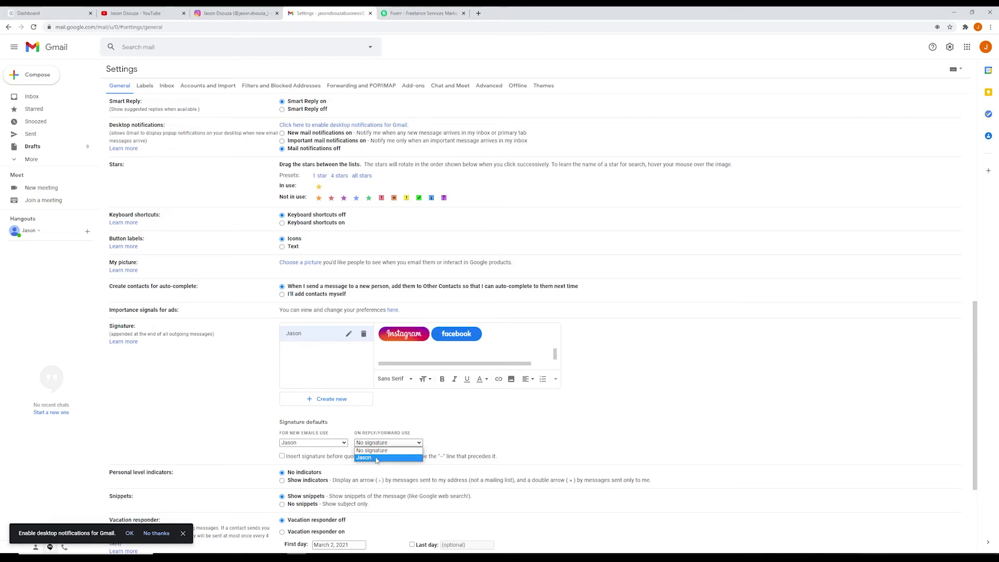
pyautogui.click(377, 458)
pyautogui.scroll(-1, 463, 497)
pyautogui.scroll(-3, 463, 497)
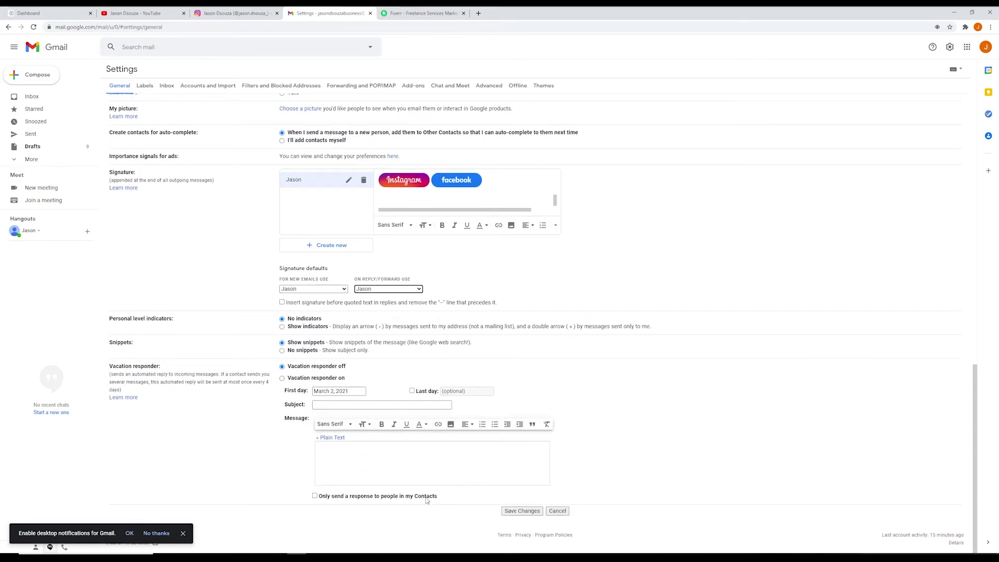
pyautogui.click(519, 512)
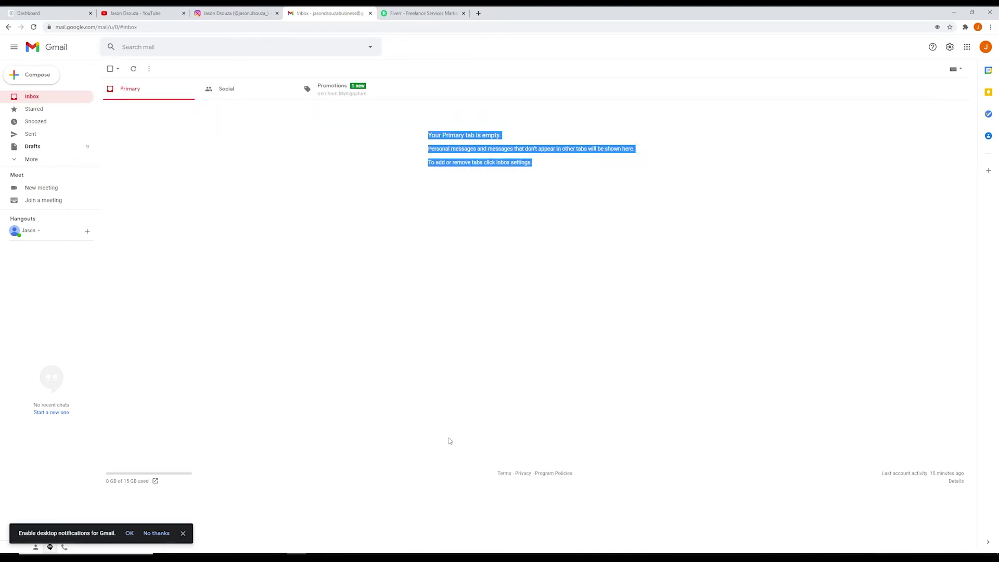
# Start a new email and write a one-line greeting asking "how are you?" above the inserted signature.
pyautogui.click(47, 77)
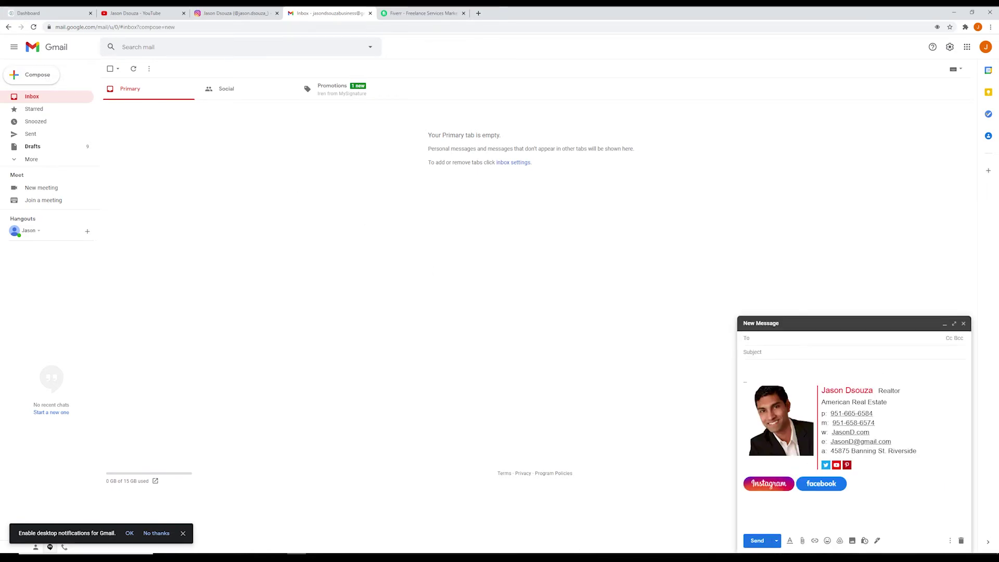
pyautogui.click(770, 366)
pyautogui.write('ow are you?')
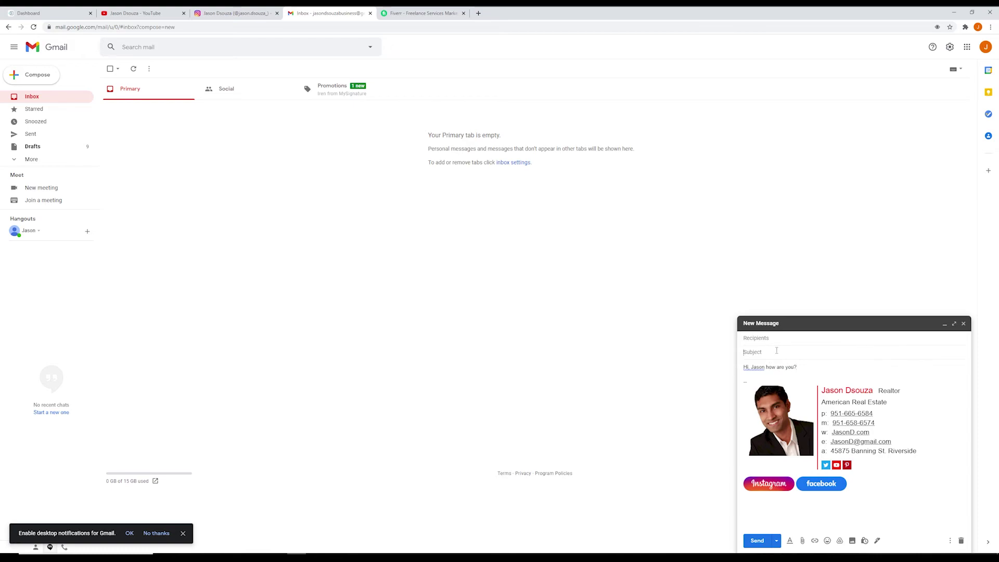
# Give the test email the subject "Hello", address it to the owner's own account and send it.
pyautogui.click(770, 352)
pyautogui.write('Hello')
pyautogui.click(770, 338)
pyautogui.write('jason')
pyautogui.click(800, 357)
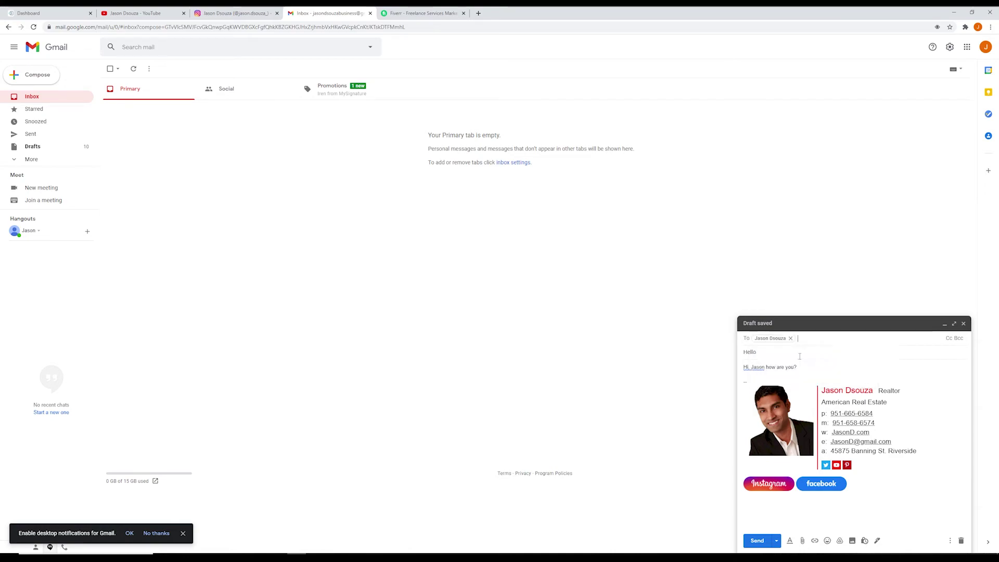
pyautogui.click(799, 508)
pyautogui.click(757, 541)
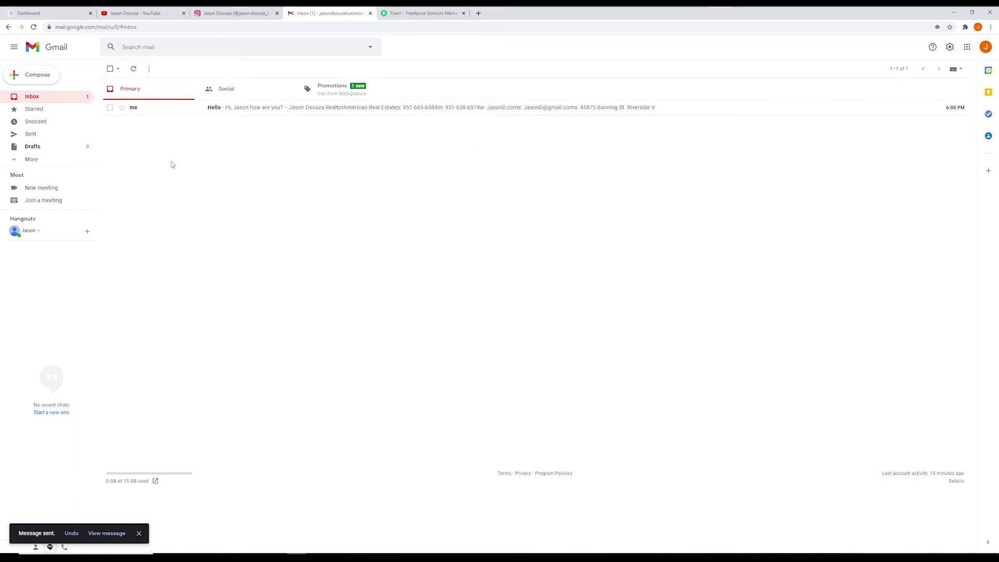
# Open the received "Hello" email, test the signature's Instagram button by viewing the linked profile, and return to the email.
pyautogui.click(193, 109)
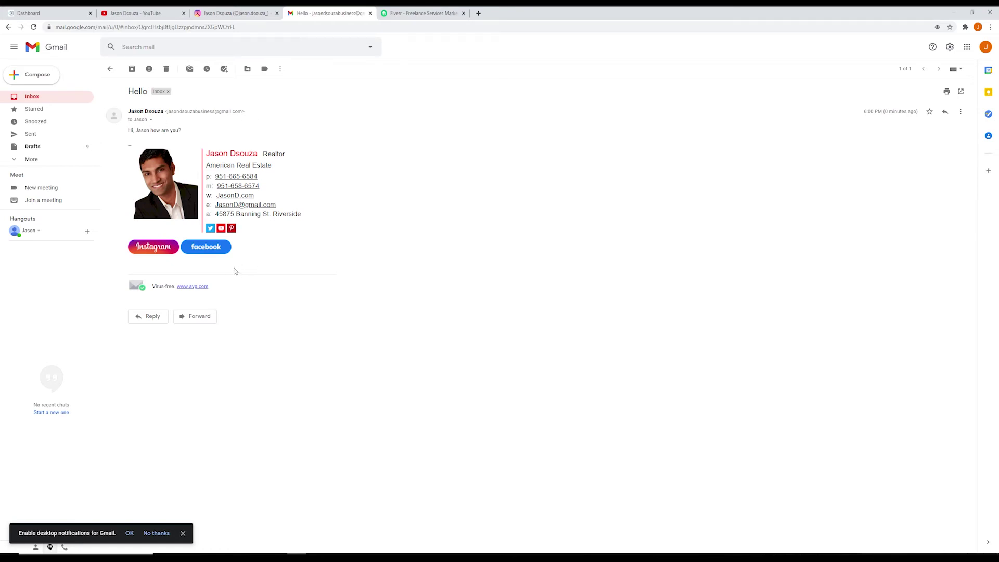
pyautogui.click(149, 250)
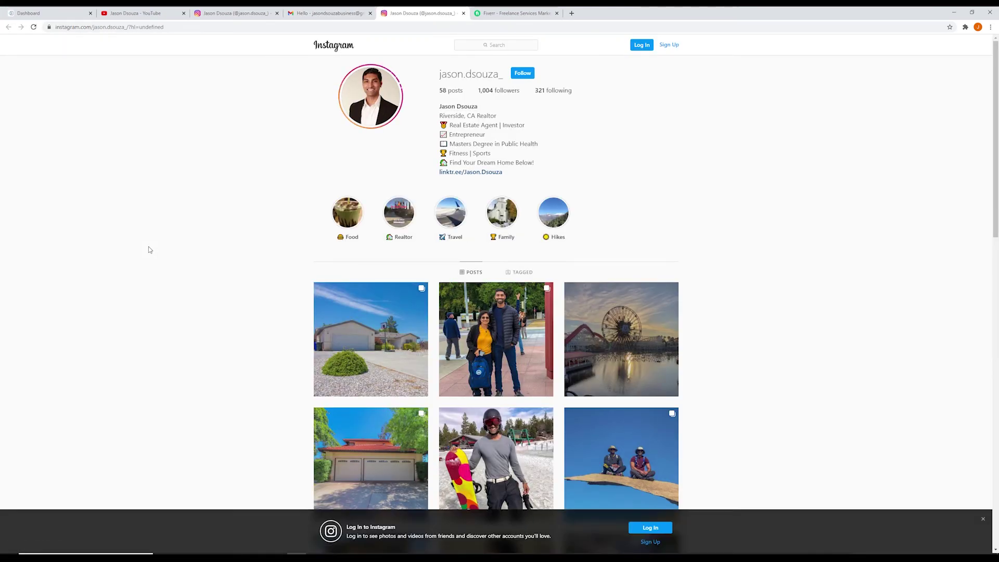
pyautogui.scroll(-4, 150, 258)
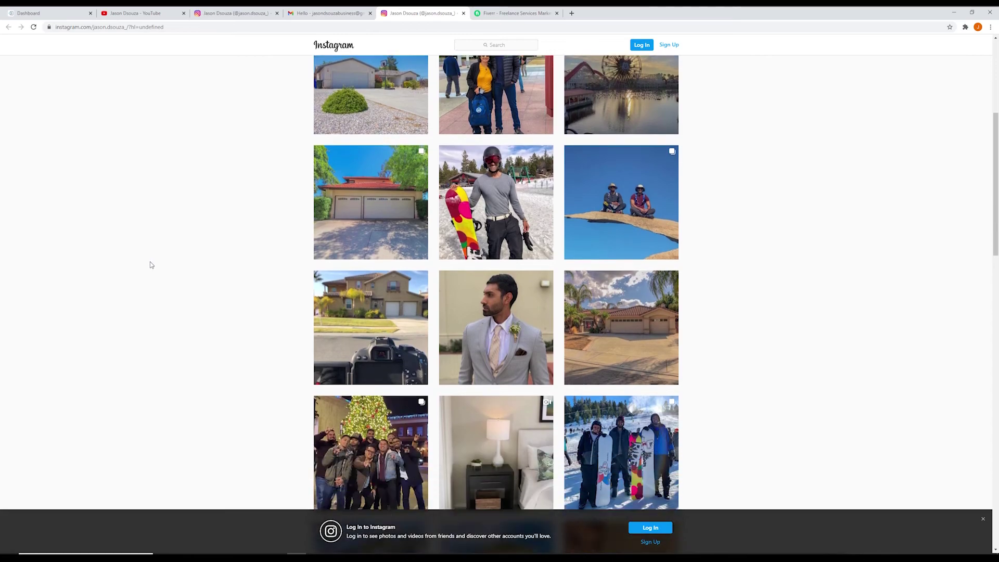
pyautogui.scroll(4, 151, 262)
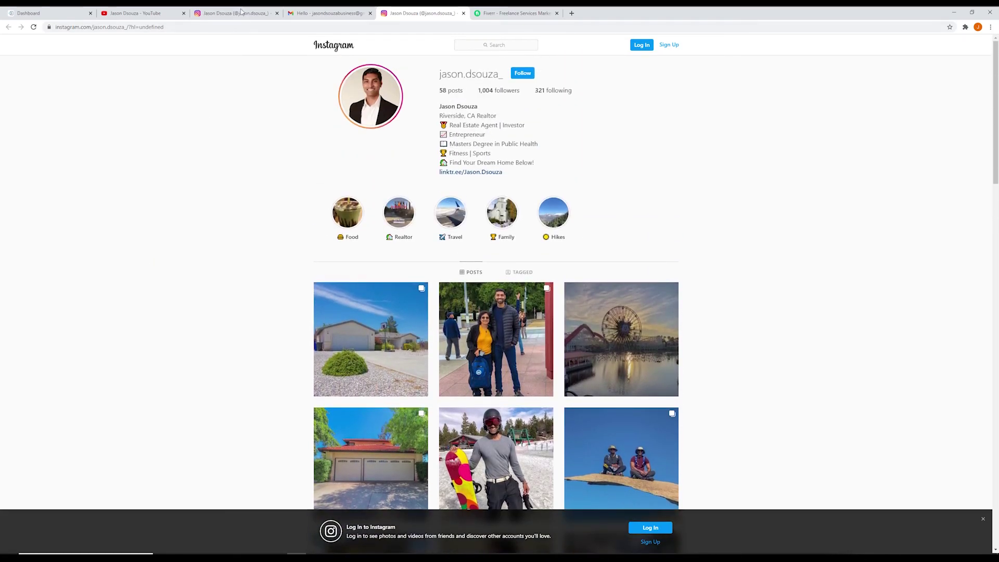
pyautogui.click(328, 13)
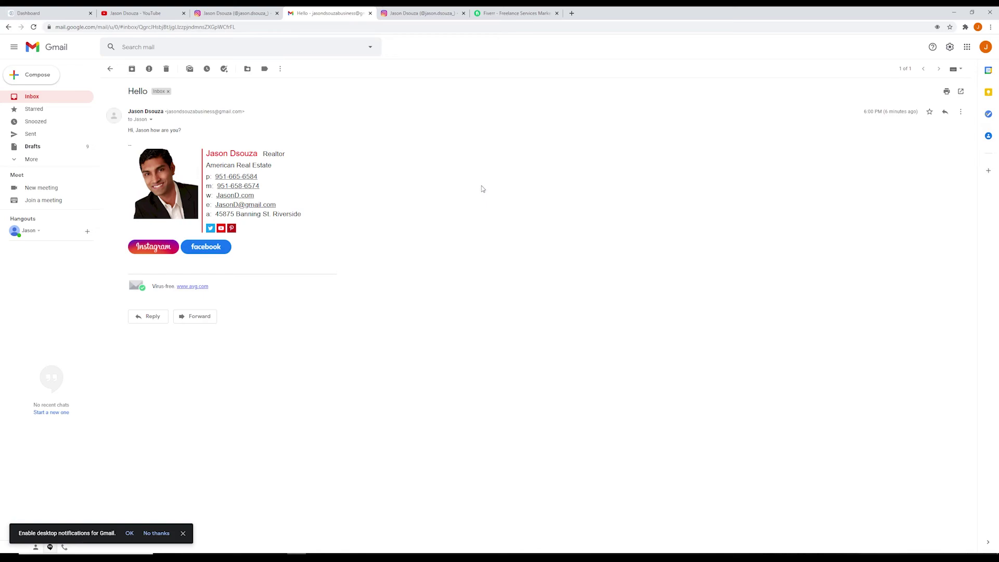
# Switch to Fiverr and search its services for "email signature".
pyautogui.click(489, 14)
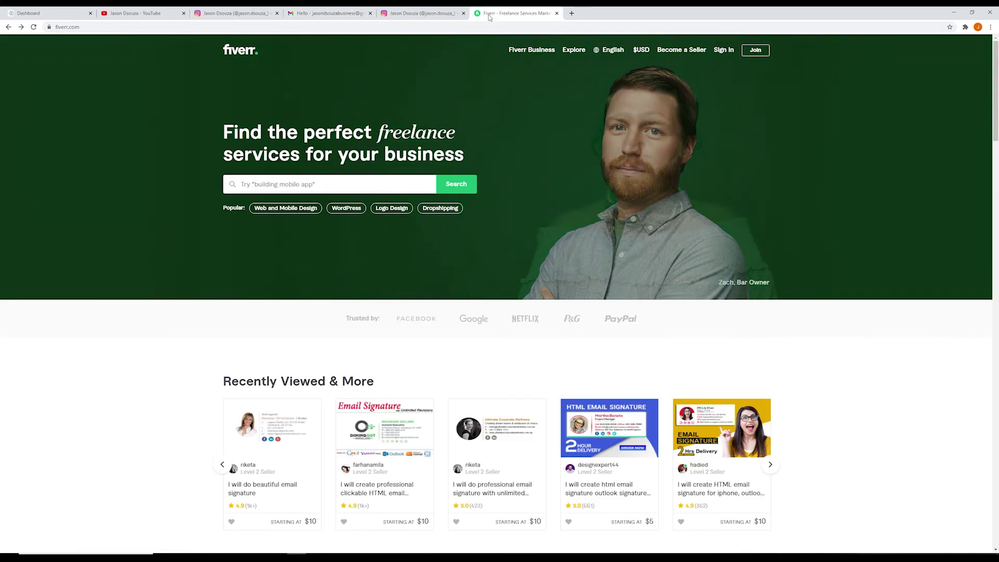
pyautogui.click(271, 188)
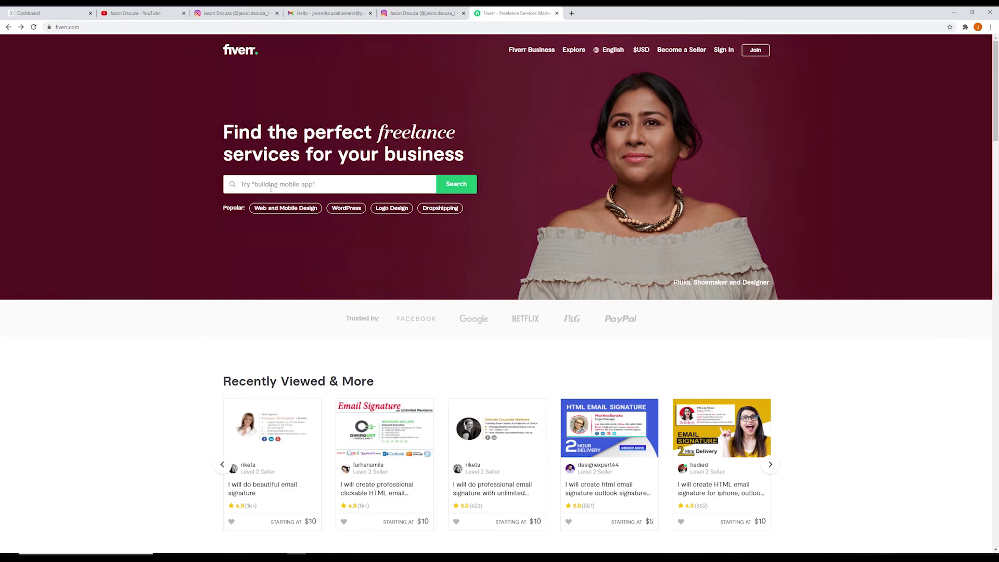
pyautogui.write('email signature')
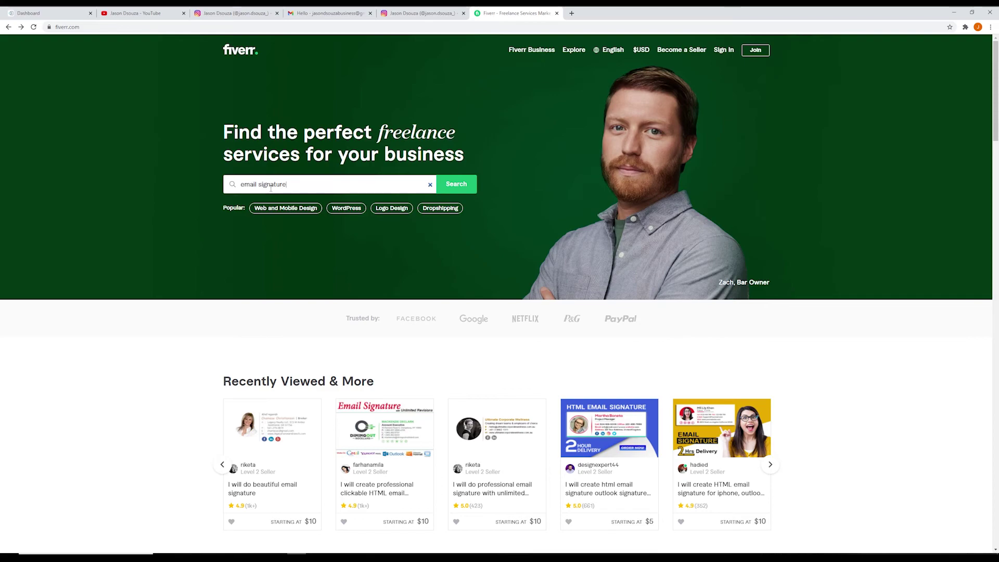
pyautogui.press('Return')
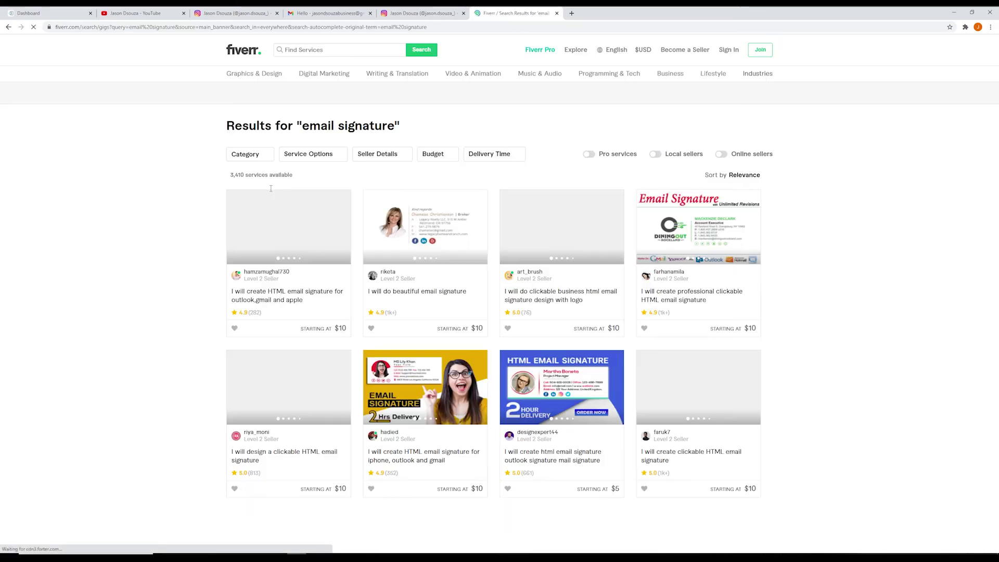
# Look through the email signature services and check the rating and review count of "I will do beautiful email signature".
pyautogui.scroll(-3, 190, 314)
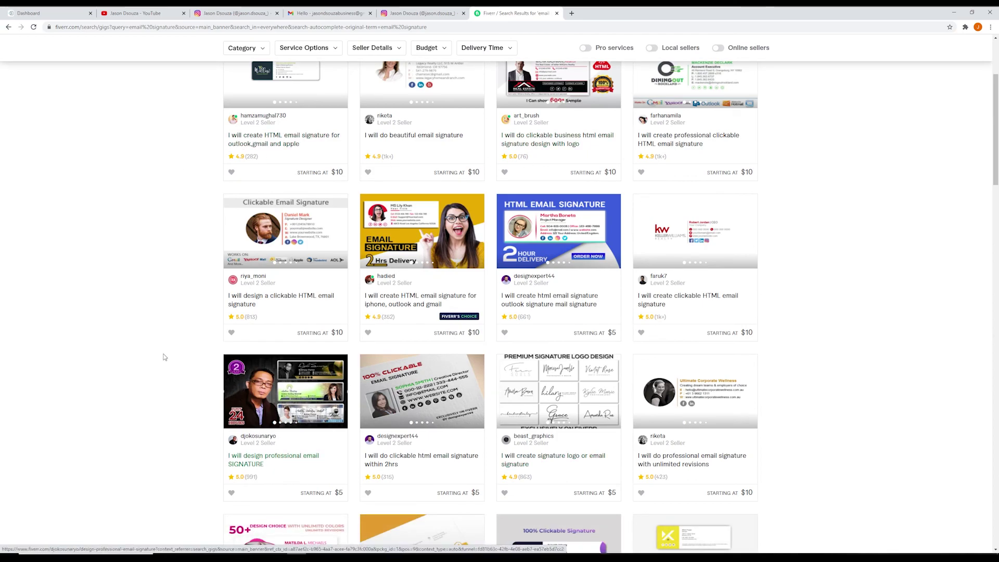
pyautogui.scroll(2, 120, 348)
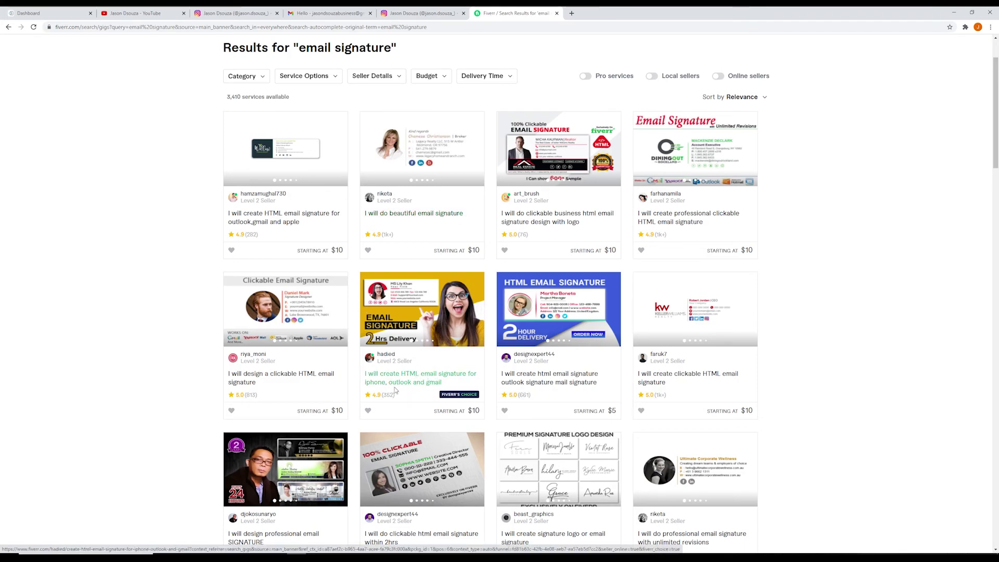
pyautogui.scroll(2, 417, 387)
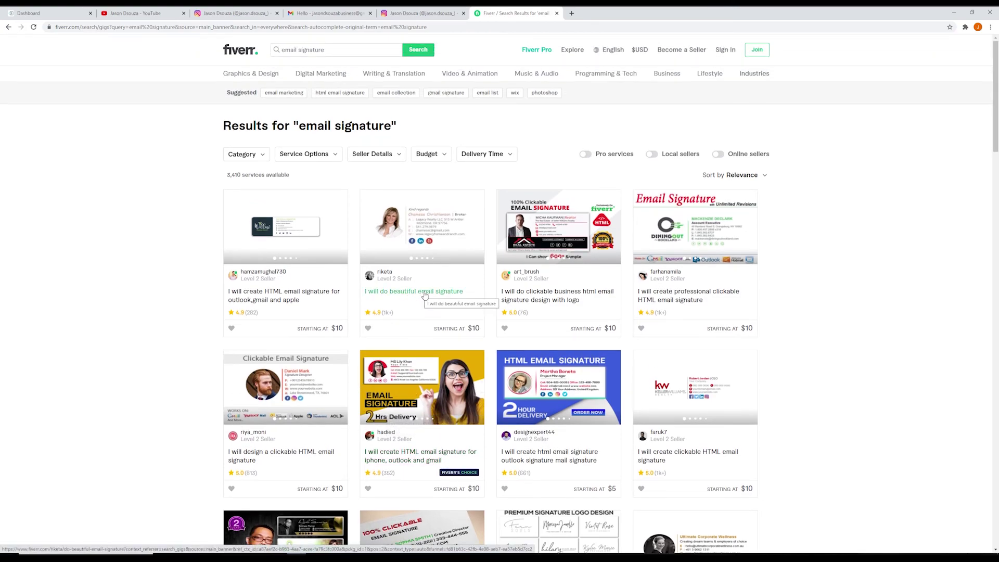
pyautogui.moveTo(373, 313); pyautogui.dragTo(380, 312)
pyautogui.click(378, 324)
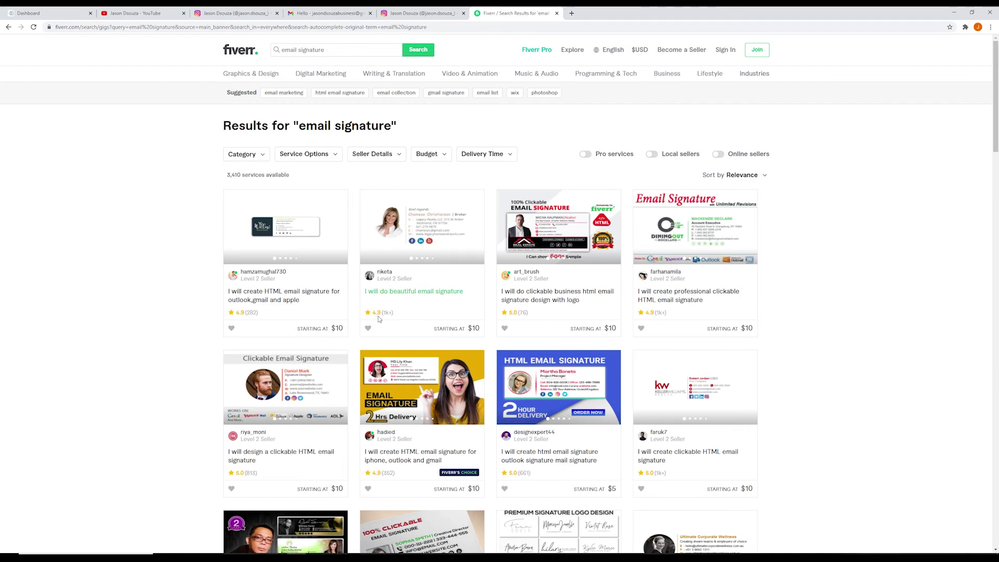
pyautogui.moveTo(386, 312); pyautogui.dragTo(394, 315)
pyautogui.click(408, 311)
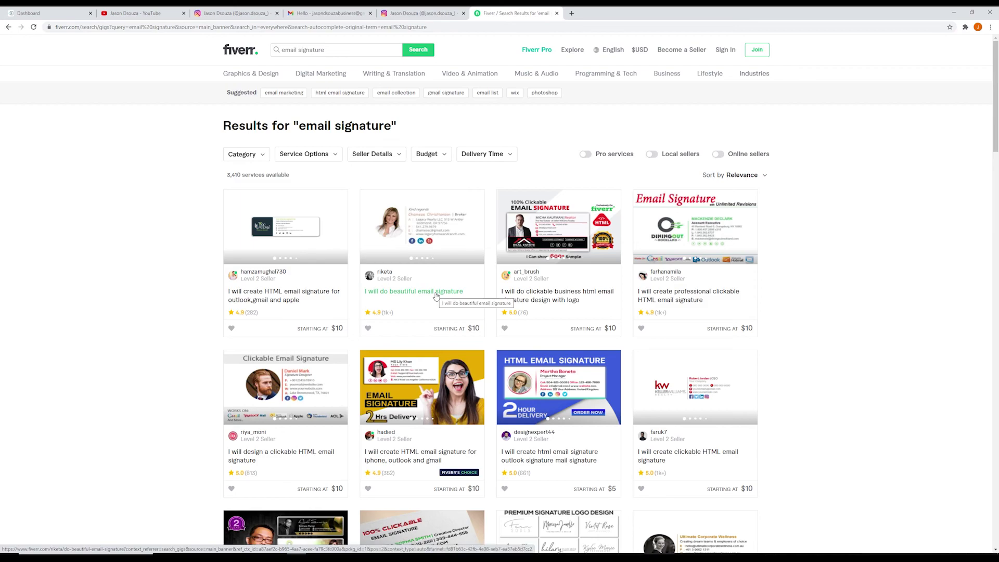
# Open the "I will do beautiful email signature" gig and examine its sample designs and the About This Gig description.
pyautogui.click(436, 295)
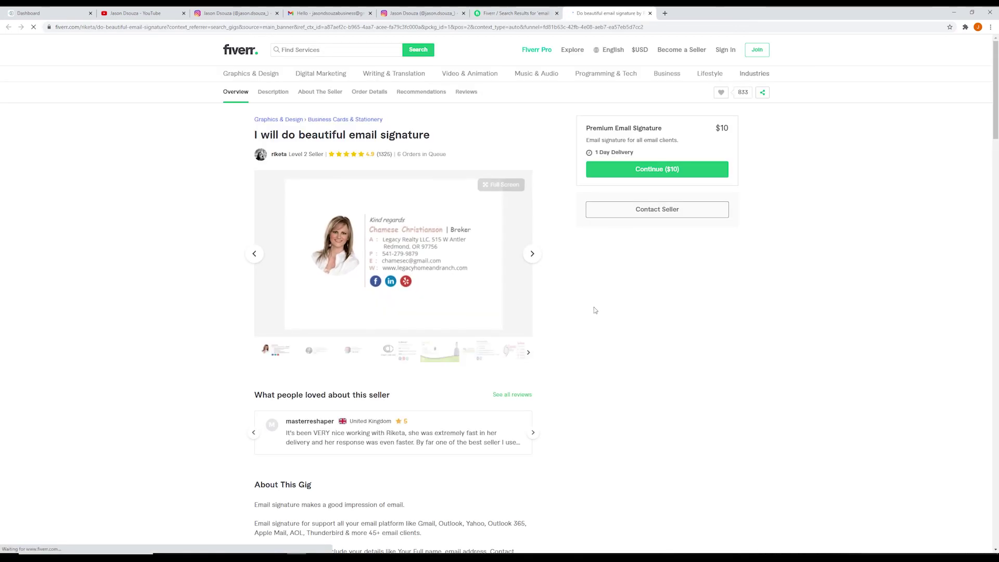
pyautogui.click(532, 254)
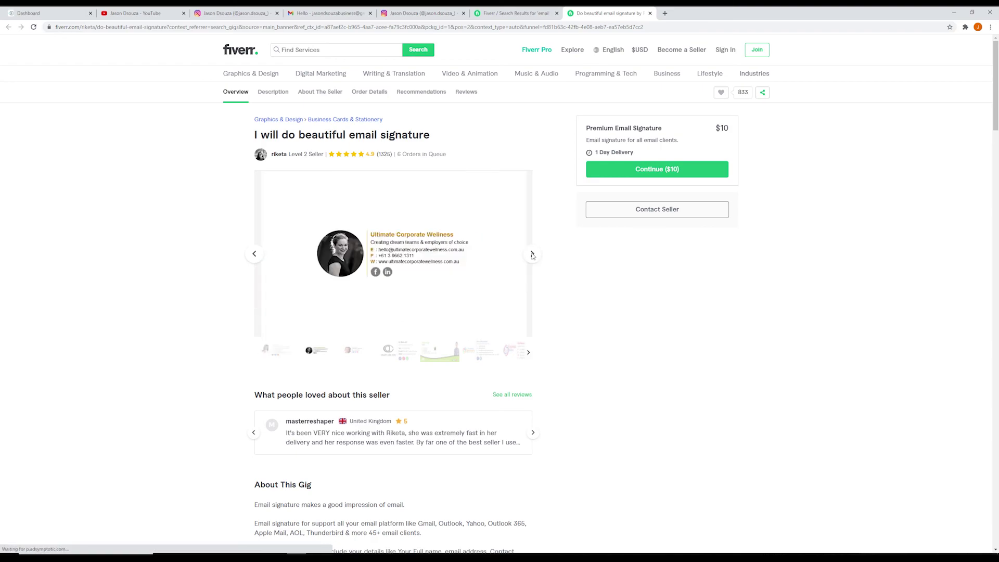
pyautogui.click(532, 255)
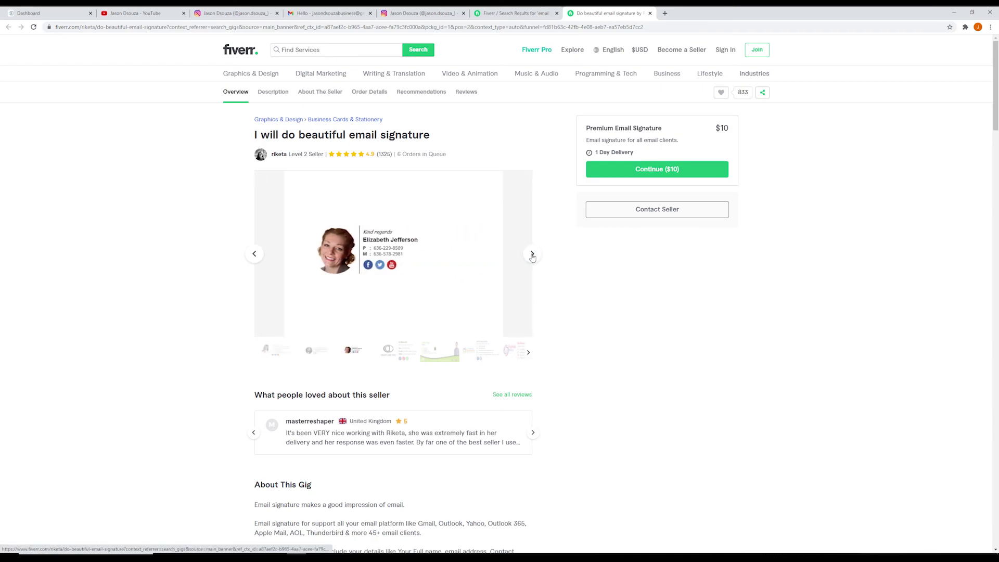
pyautogui.click(532, 254)
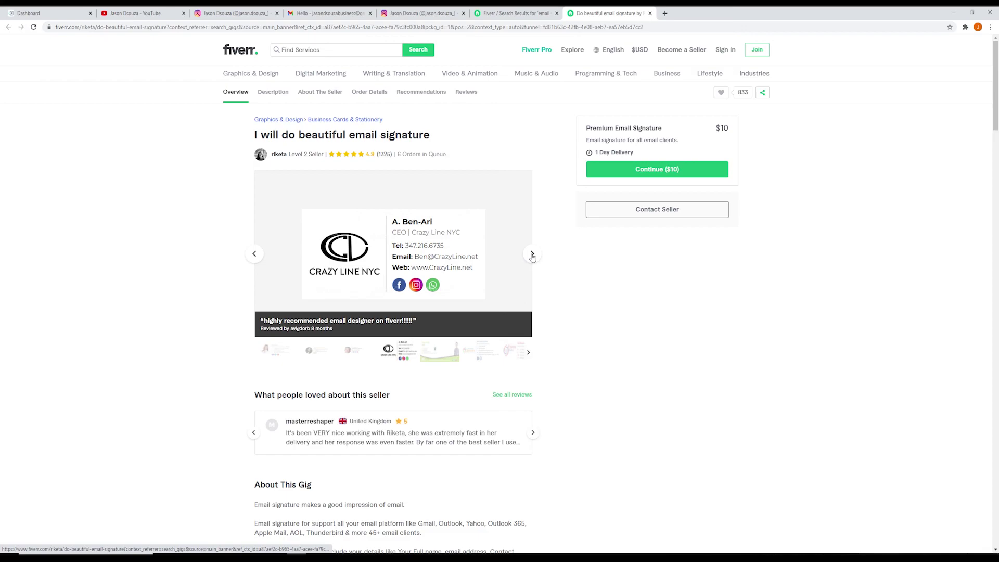
pyautogui.click(531, 255)
pyautogui.scroll(-5, 655, 339)
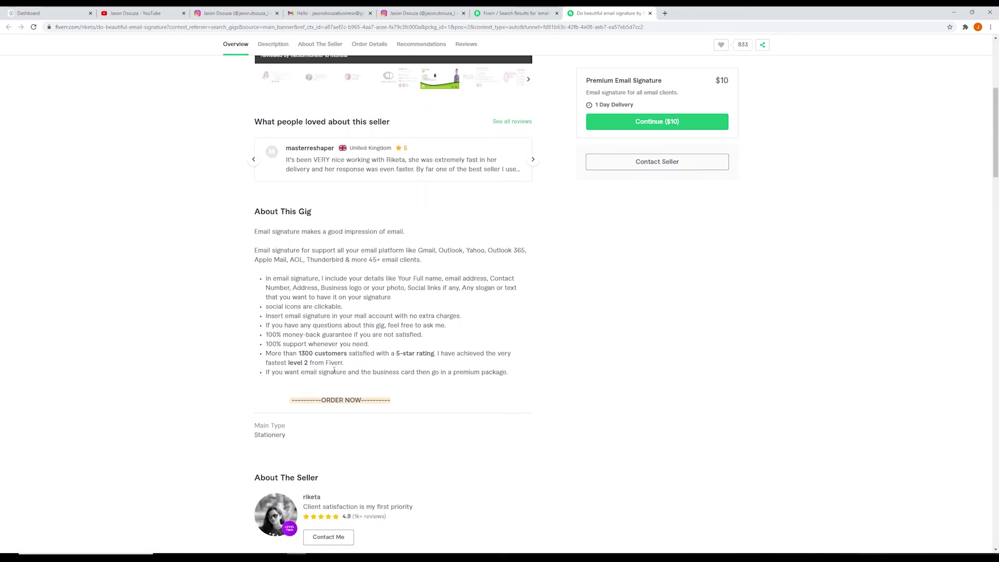
pyautogui.scroll(5, 631, 373)
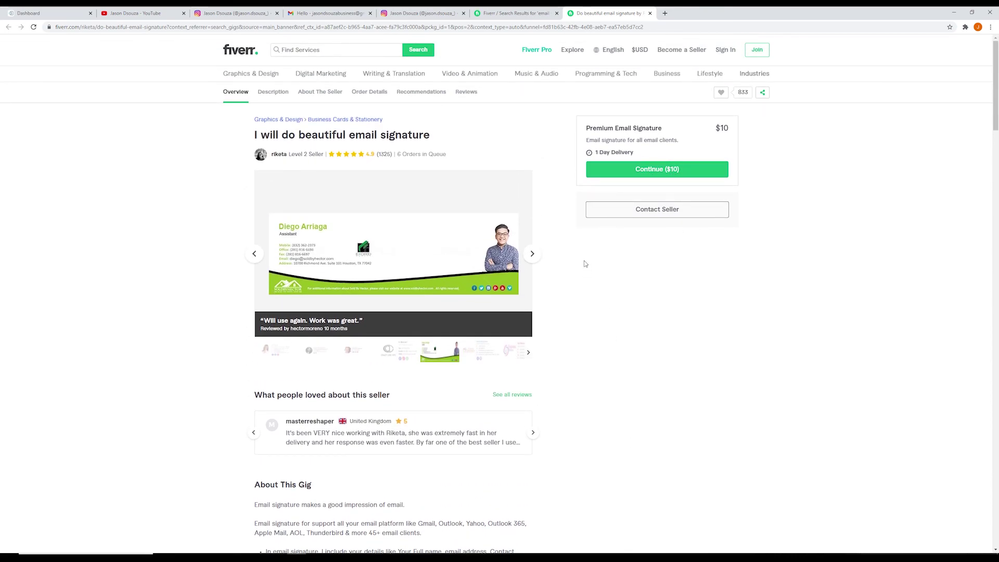
pyautogui.click(531, 254)
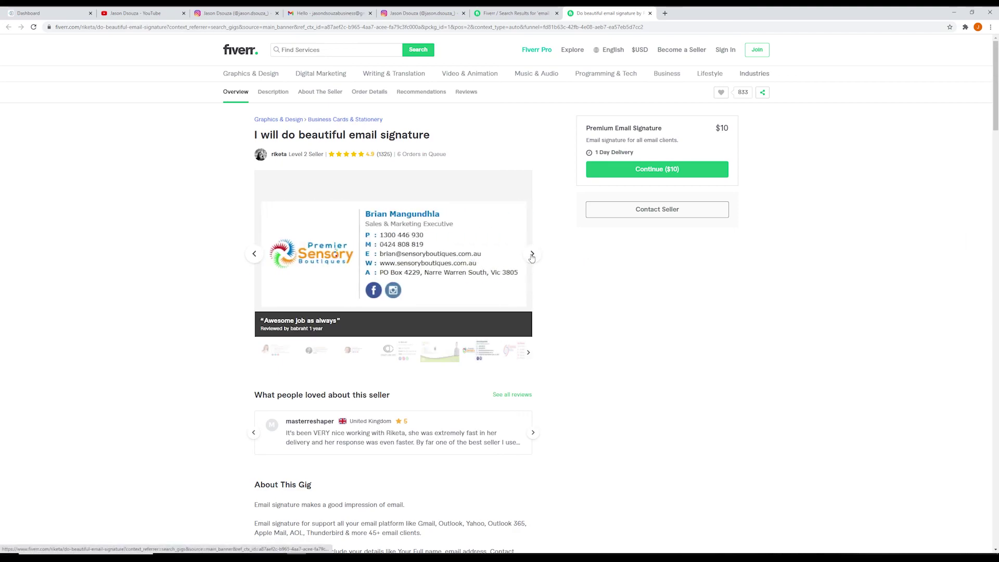